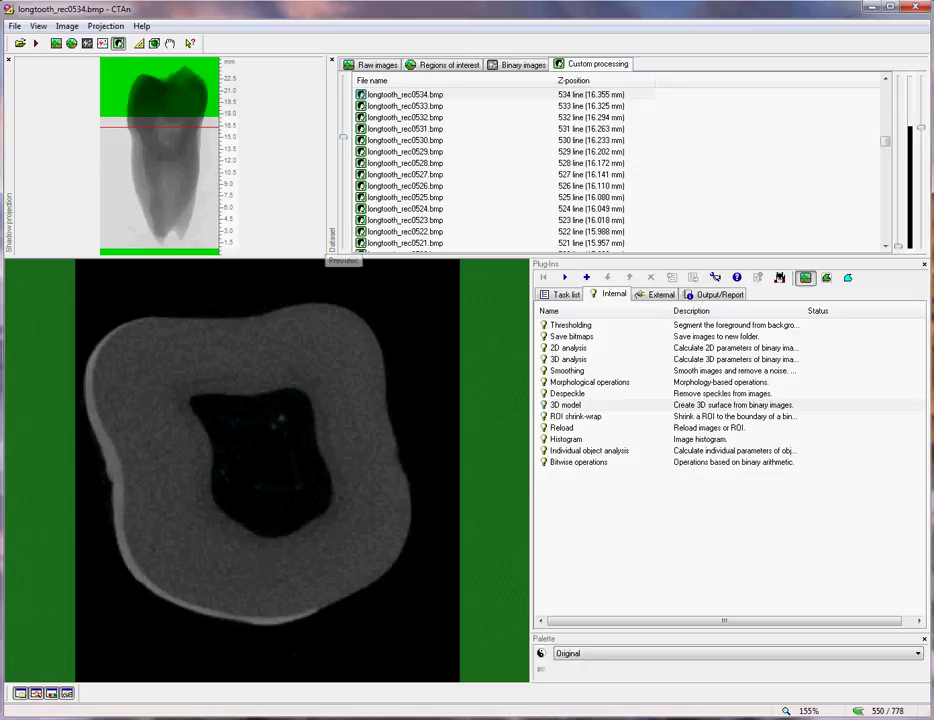
Examine the tooth's cross-sections through crown and roots, including the slices at the upper limit of the selected range
{"action": "left_click_drag", "start_coordinate": [343, 136], "coordinate": [343, 116]}
{"action": "scroll", "coordinate": [267, 470], "scroll_direction": "up", "scroll_amount": 16}
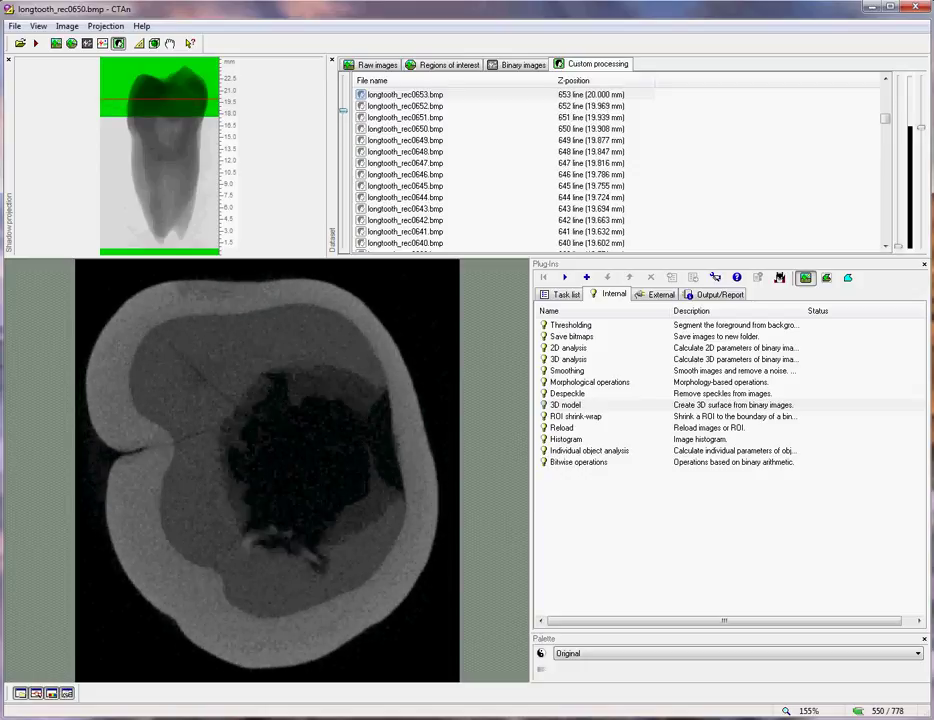
{"action": "scroll", "coordinate": [267, 470], "scroll_direction": "down", "scroll_amount": 20}
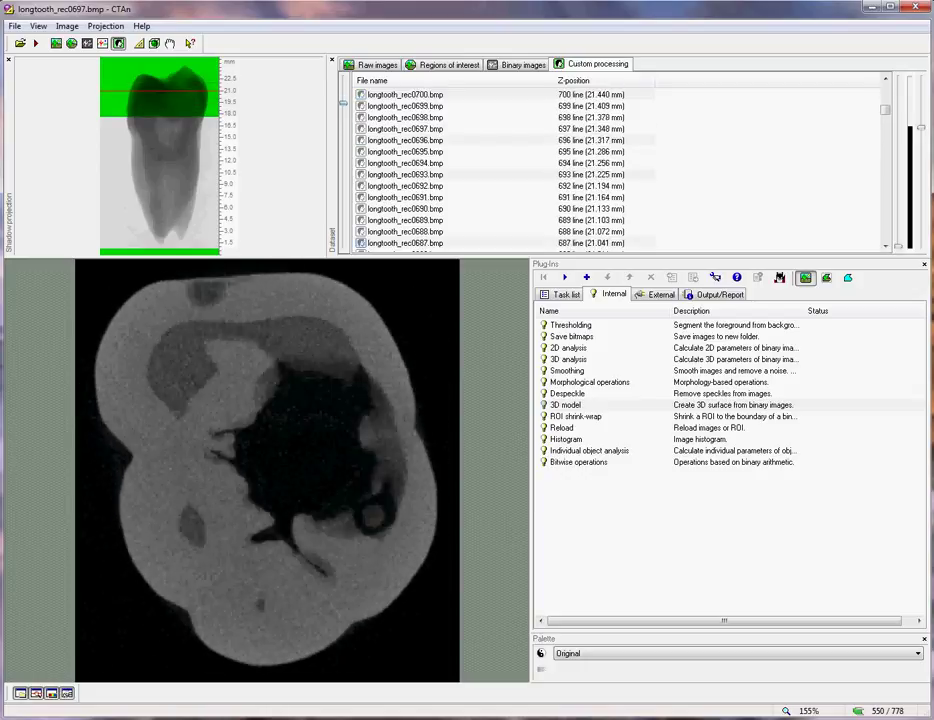
{"action": "scroll", "coordinate": [267, 470], "scroll_direction": "down", "scroll_amount": 20}
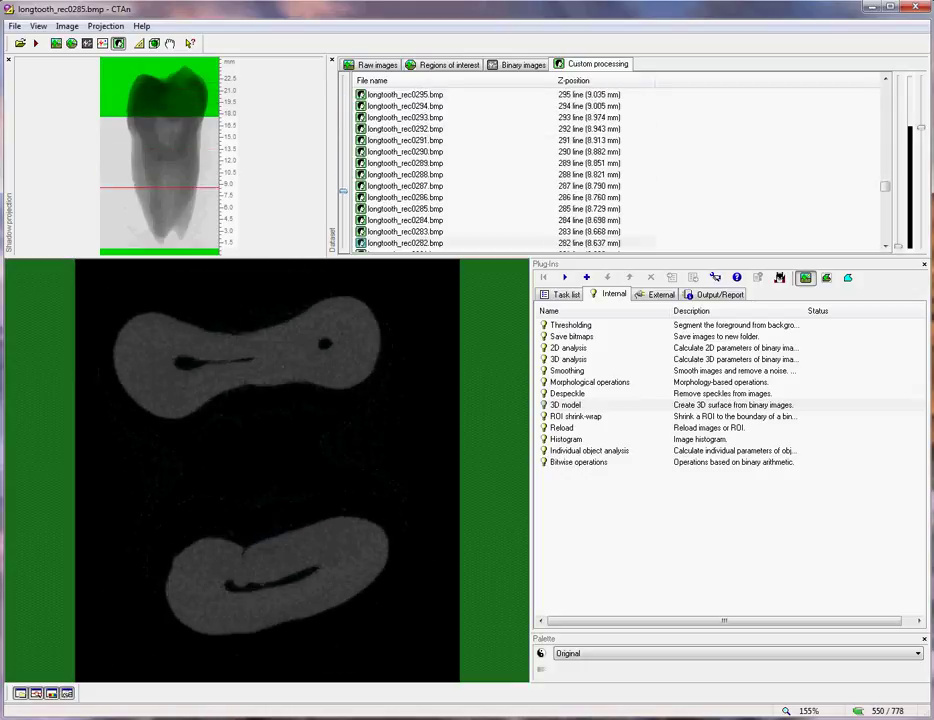
{"action": "scroll", "coordinate": [267, 470], "scroll_direction": "up", "scroll_amount": 20}
{"action": "scroll", "coordinate": [267, 470], "scroll_direction": "up", "scroll_amount": 20}
{"action": "scroll", "coordinate": [267, 470], "scroll_direction": "down", "scroll_amount": 14}
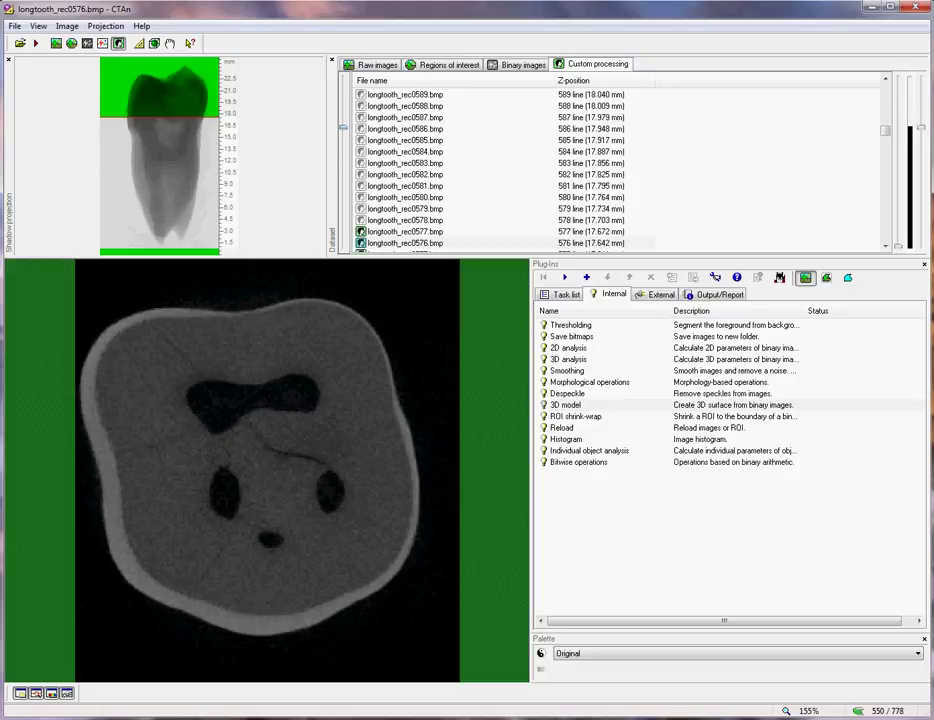
{"action": "scroll", "coordinate": [267, 470], "scroll_direction": "down", "scroll_amount": 1}
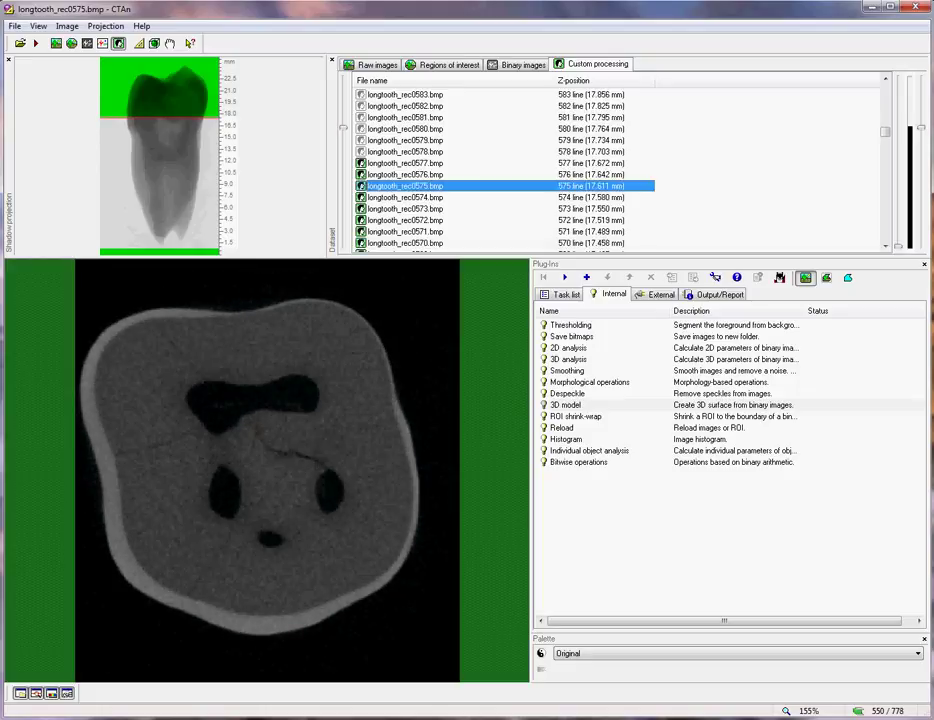
{"action": "scroll", "coordinate": [267, 470], "scroll_direction": "up", "scroll_amount": 2}
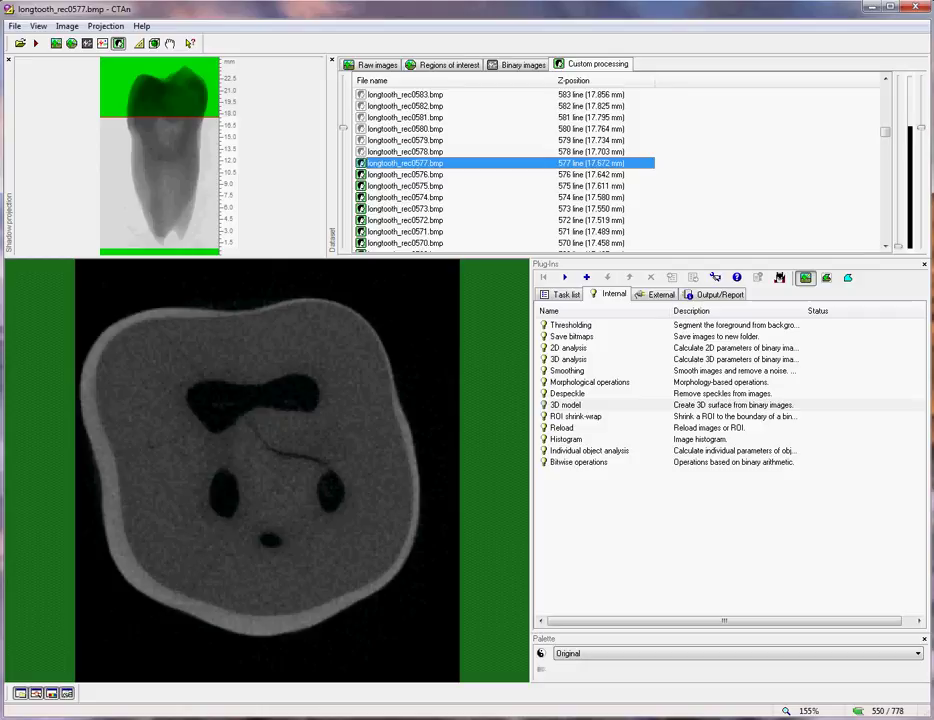
{"action": "mouse_move", "coordinate": [343, 128]}
{"action": "left_mouse_down"}
{"action": "mouse_move", "coordinate": [343, 111]}
{"action": "mouse_move", "coordinate": [343, 119]}
{"action": "left_mouse_up"}
{"action": "scroll", "coordinate": [267, 470], "scroll_direction": "down", "scroll_amount": 20}
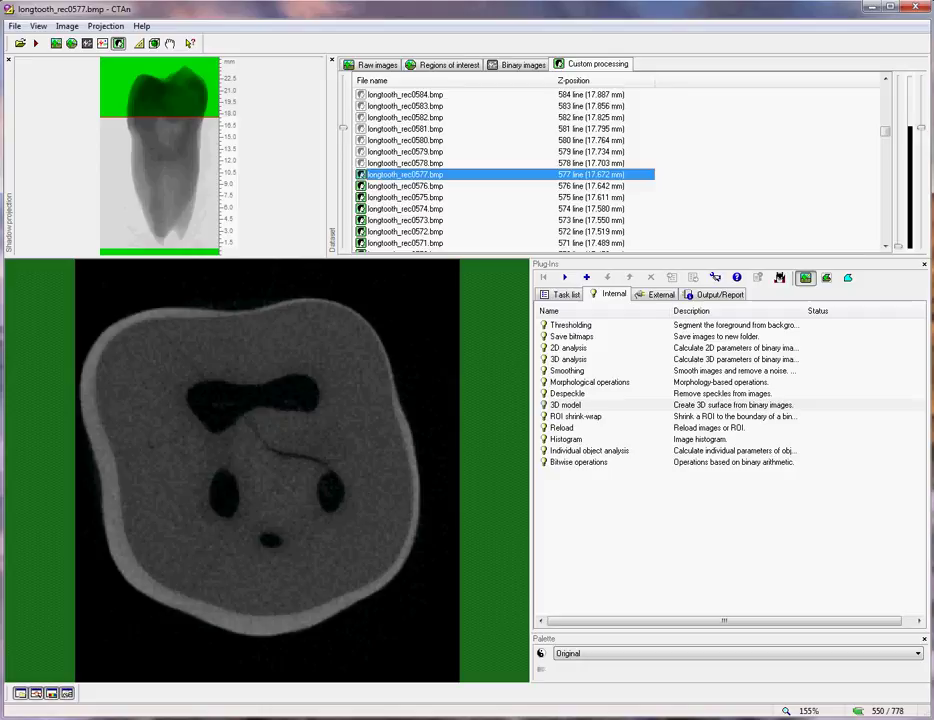
View slice 577 as a binary image, check its histogram with and without logarithm scale, and compare it with the raw image
{"action": "left_click", "coordinate": [517, 64]}
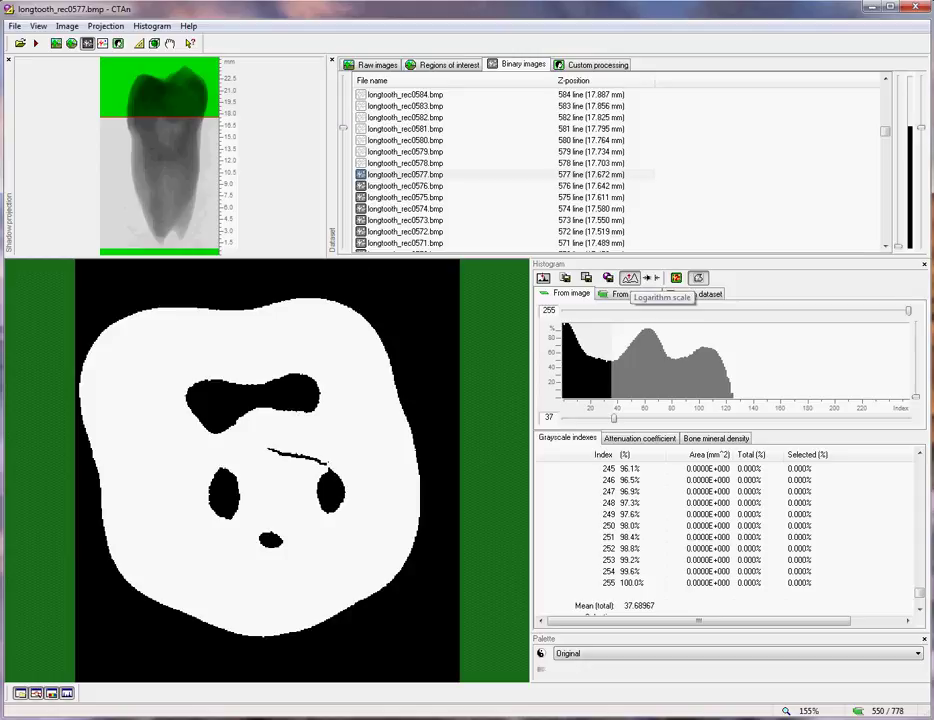
{"action": "left_click", "coordinate": [629, 277]}
{"action": "left_click", "coordinate": [629, 277]}
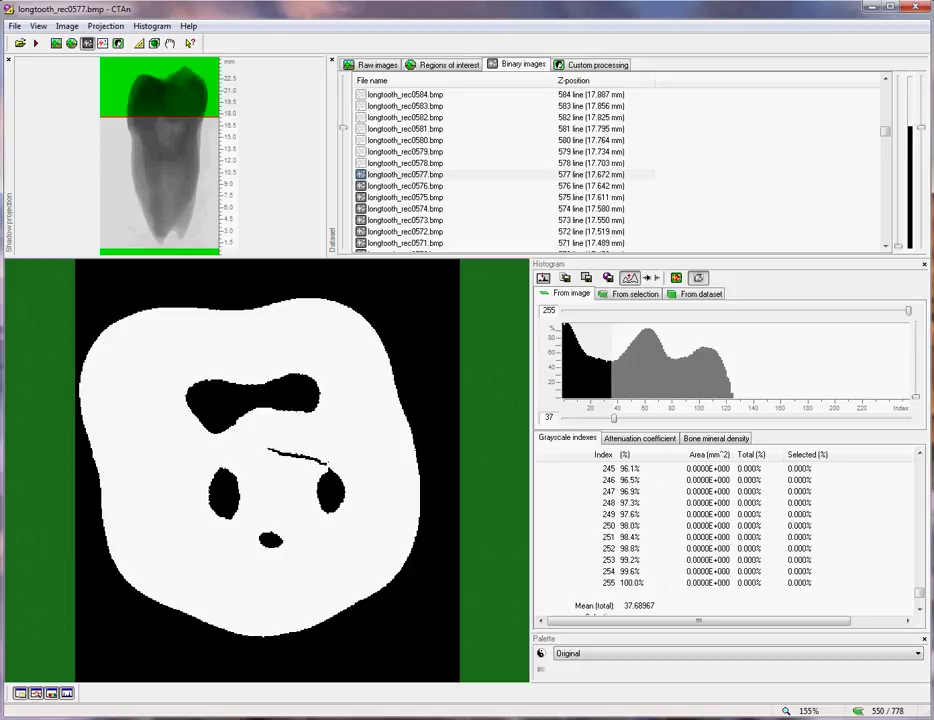
{"action": "left_click", "coordinate": [377, 64]}
{"action": "left_click", "coordinate": [516, 64]}
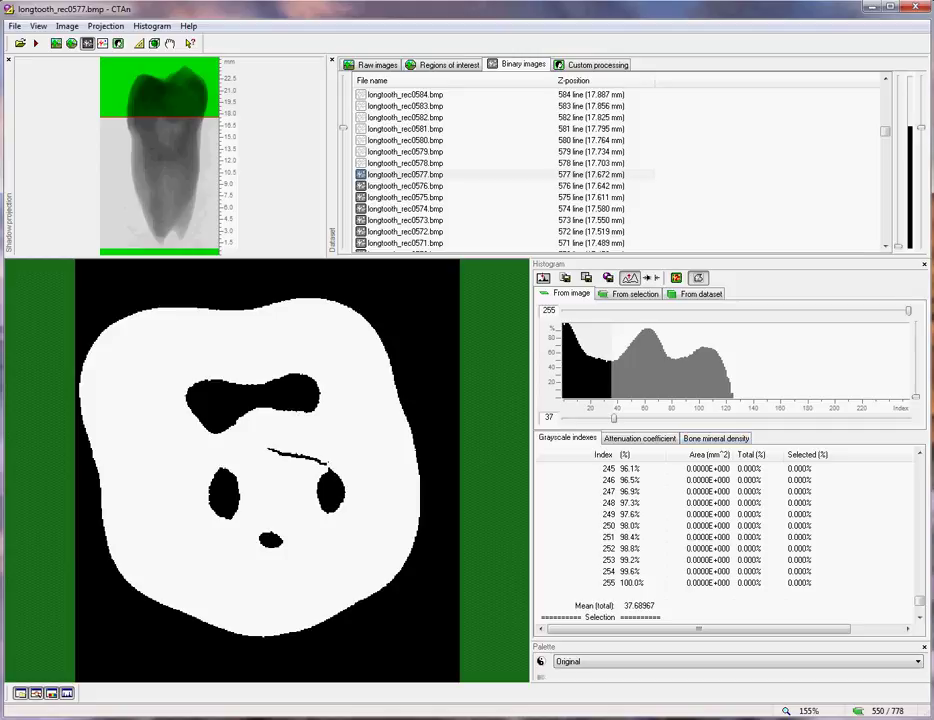
Try a lower grey threshold of 85 on the binary image, then return it to 37
{"action": "mouse_move", "coordinate": [614, 418]}
{"action": "left_mouse_down"}
{"action": "mouse_move", "coordinate": [601, 418]}
{"action": "mouse_move", "coordinate": [614, 418]}
{"action": "left_mouse_up"}
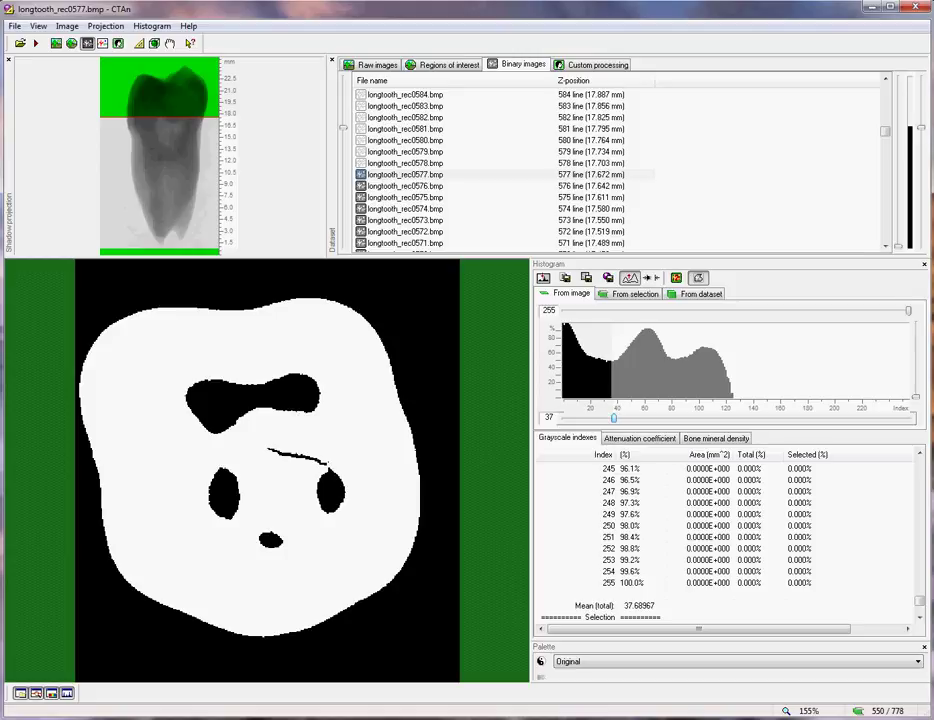
{"action": "left_click_drag", "start_coordinate": [614, 418], "coordinate": [678, 418]}
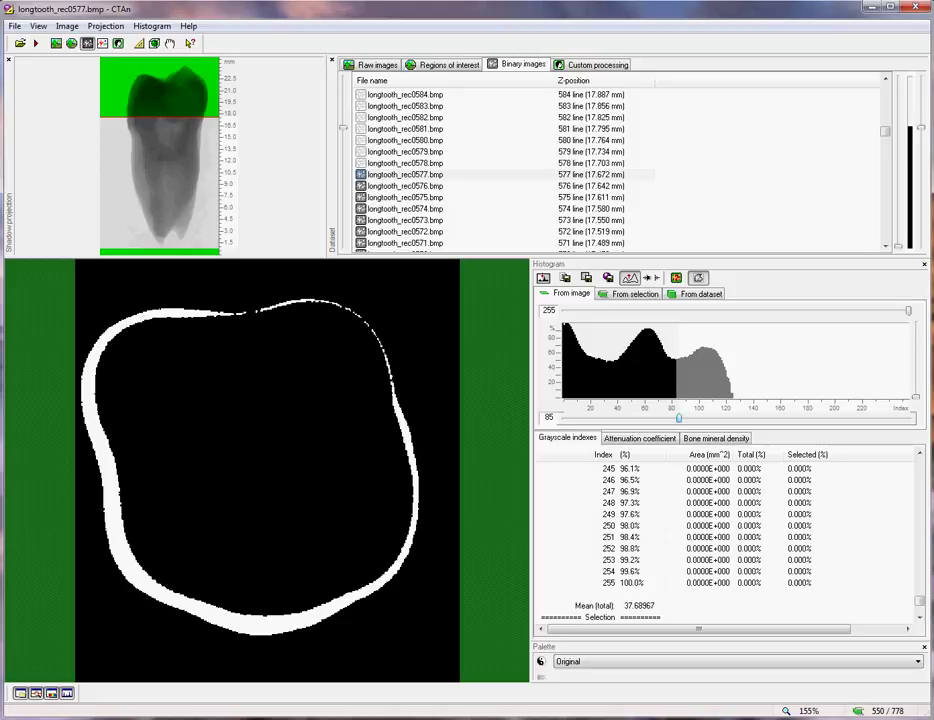
{"action": "left_click_drag", "start_coordinate": [678, 418], "coordinate": [613, 419]}
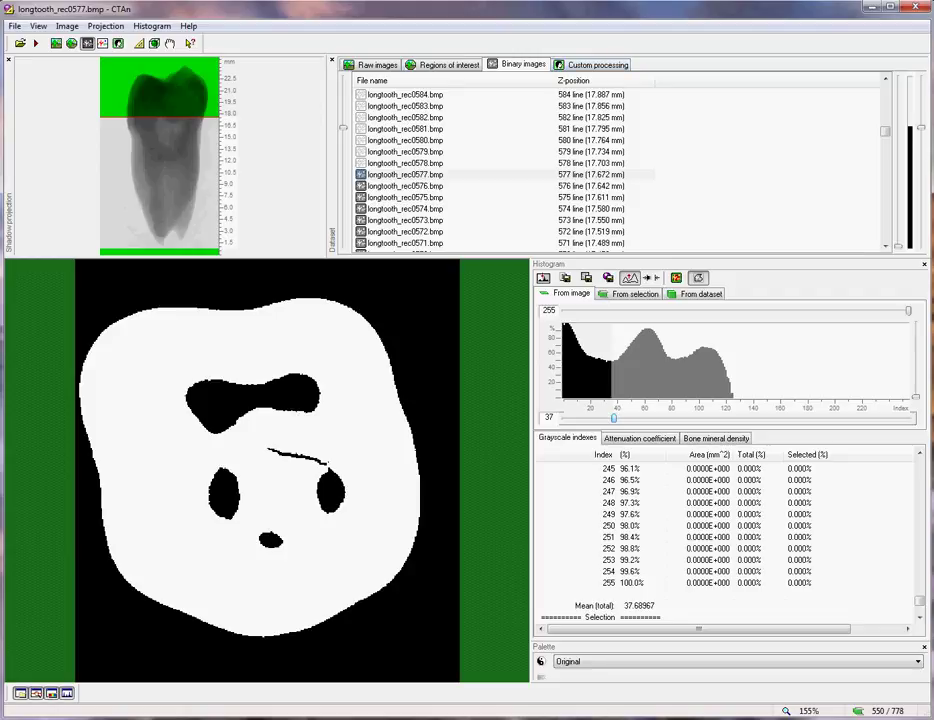
Run global 2D thresholding in custom processing with default levels off, low 37 and high 255
{"action": "left_click", "coordinate": [595, 64]}
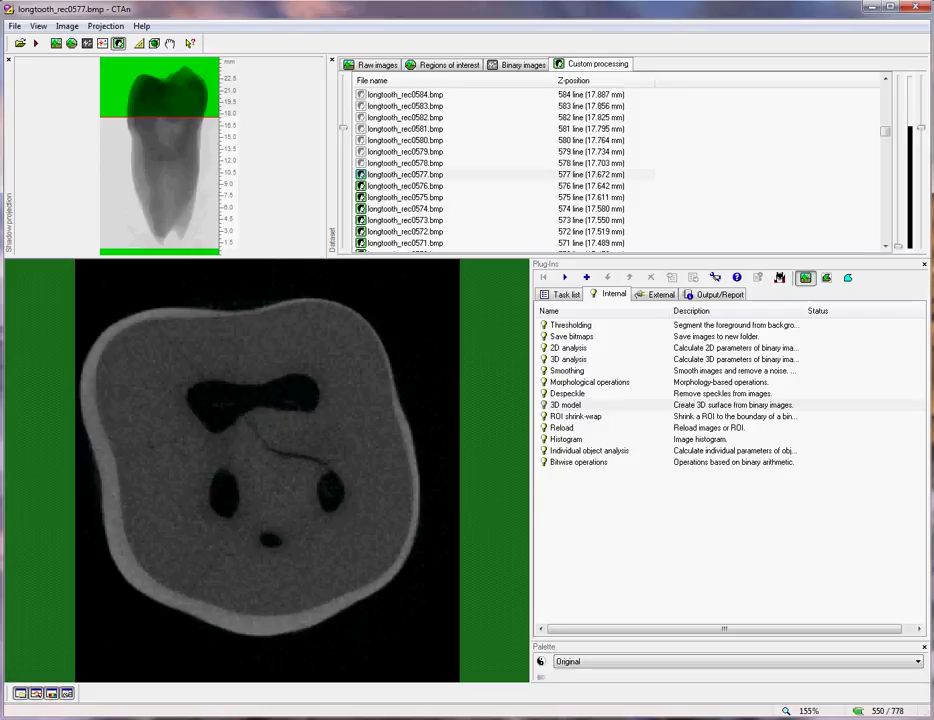
{"action": "left_click", "coordinate": [570, 325]}
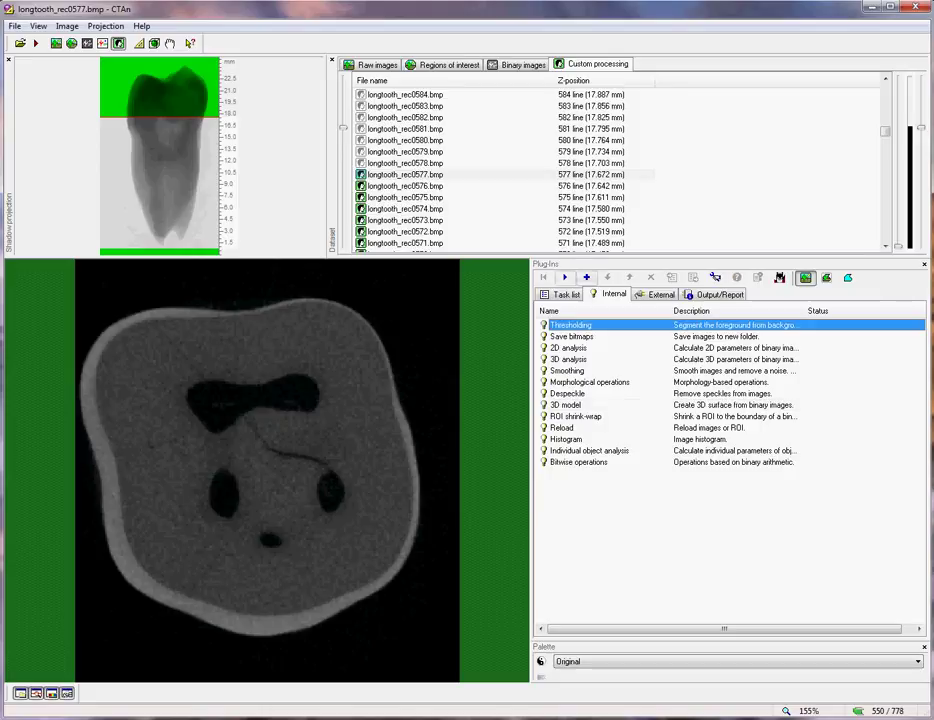
{"action": "left_click", "coordinate": [565, 277]}
{"action": "left_click", "coordinate": [366, 425]}
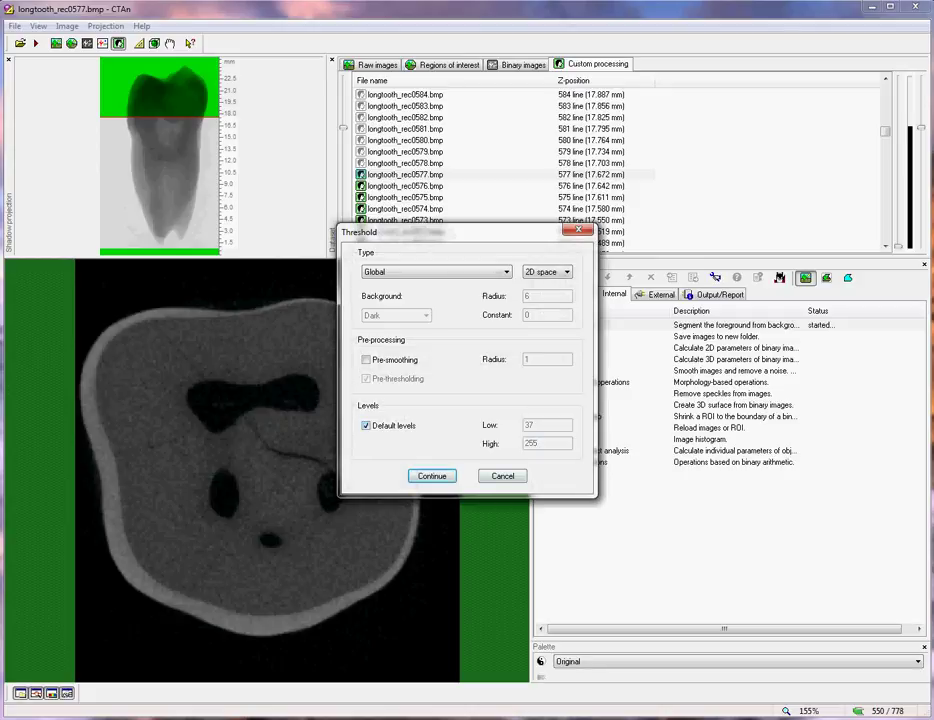
{"action": "left_click", "coordinate": [366, 425]}
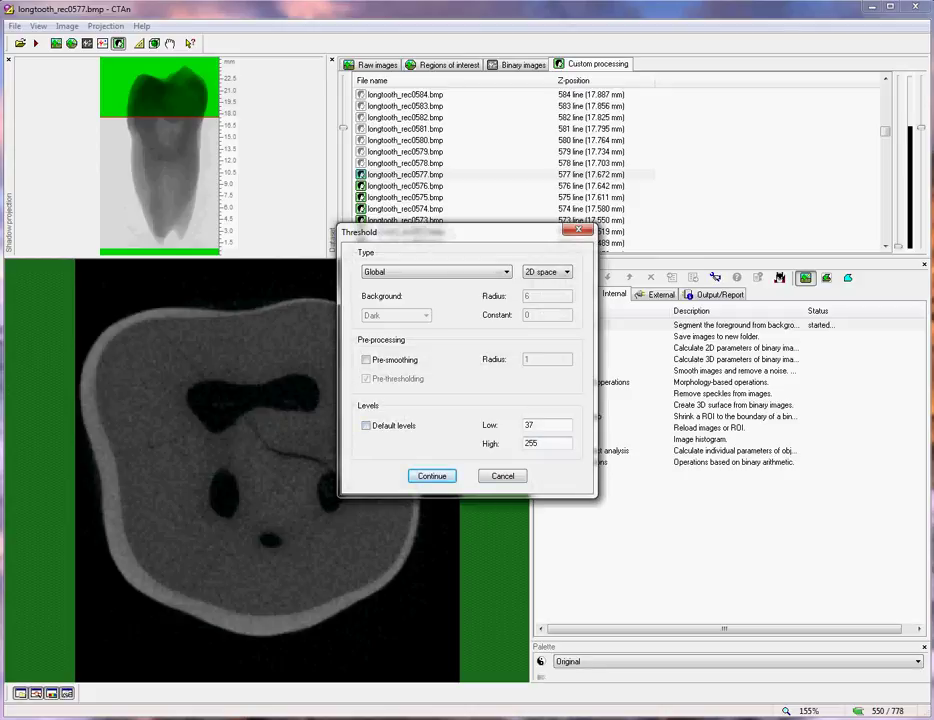
{"action": "key", "text": "Return"}
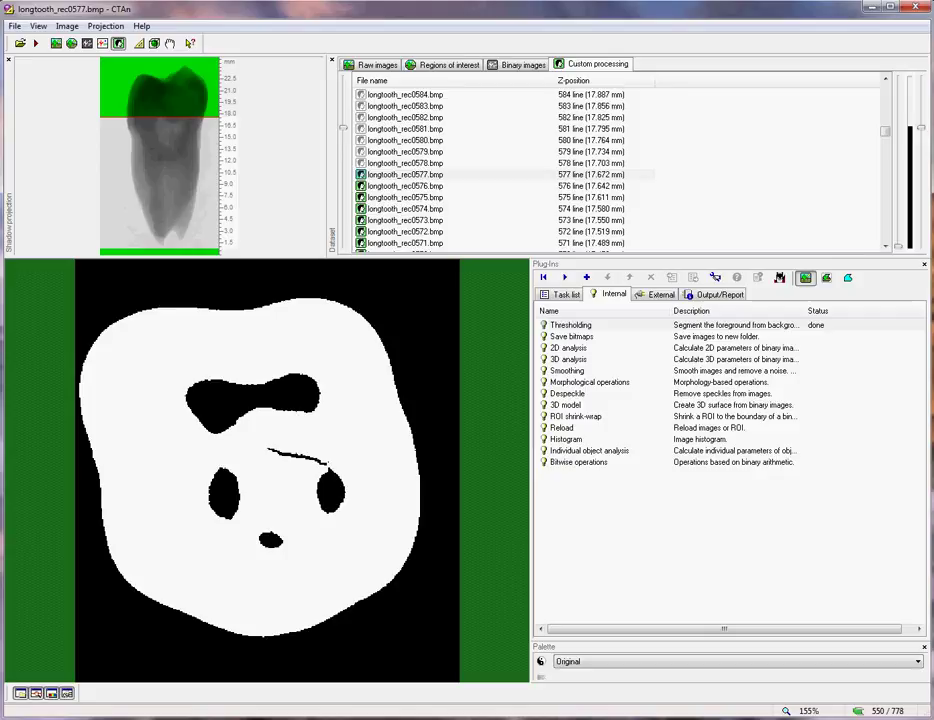
Examine the thresholded slices from 577 down to 486 and compare slice 486 with its raw image
{"action": "scroll", "coordinate": [267, 470], "scroll_direction": "down", "scroll_amount": 16}
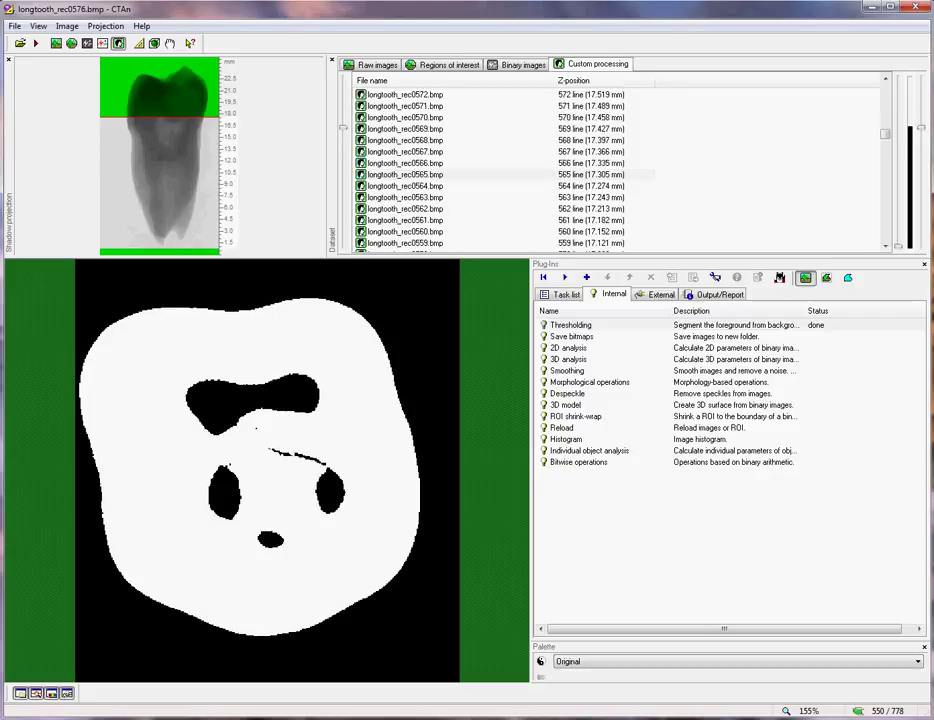
{"action": "key", "text": "Down"}
{"action": "key", "text": "Down"}
{"action": "key", "text": "Down"}
{"action": "key", "text": "Down"}
{"action": "key", "text": "Down"}
{"action": "key", "text": "Down"}
{"action": "key", "text": "Down"}
{"action": "key", "text": "Down"}
{"action": "key", "text": "Down"}
{"action": "key", "text": "Down"}
{"action": "key", "text": "Down"}
{"action": "key", "text": "Down"}
{"action": "key", "text": "Down"}
{"action": "key", "text": "Down"}
{"action": "key", "text": "Down"}
{"action": "key", "text": "Down"}
{"action": "key", "text": "Down"}
{"action": "key", "text": "Down"}
{"action": "key", "text": "Down"}
{"action": "key", "text": "Down"}
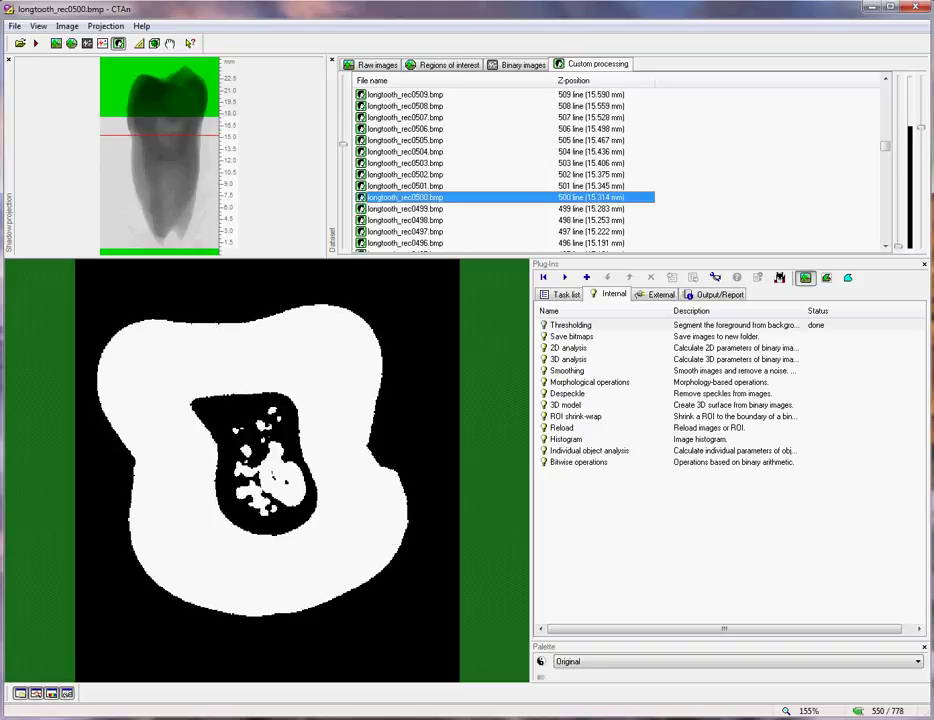
{"action": "key", "text": "Down"}
{"action": "key", "text": "Down"}
{"action": "key", "text": "Down"}
{"action": "key", "text": "Down"}
{"action": "key", "text": "Down"}
{"action": "key", "text": "Down"}
{"action": "key", "text": "Down"}
{"action": "key", "text": "Down"}
{"action": "key", "text": "Down"}
{"action": "key", "text": "Down"}
{"action": "key", "text": "Down"}
{"action": "key", "text": "Down"}
{"action": "key", "text": "Down"}
{"action": "key", "text": "Down"}
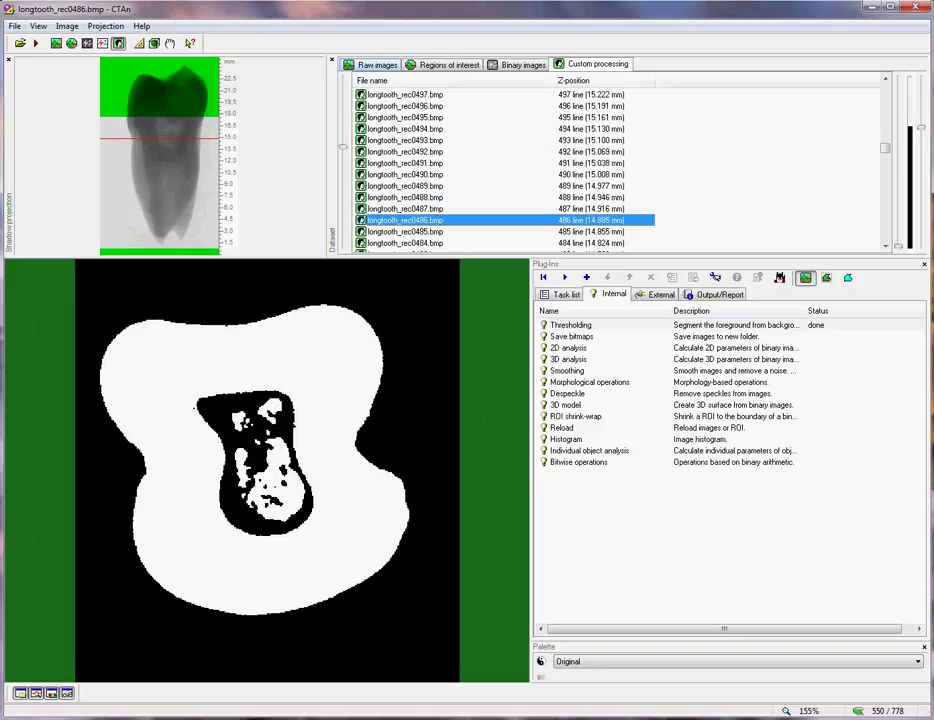
{"action": "left_click", "coordinate": [377, 64]}
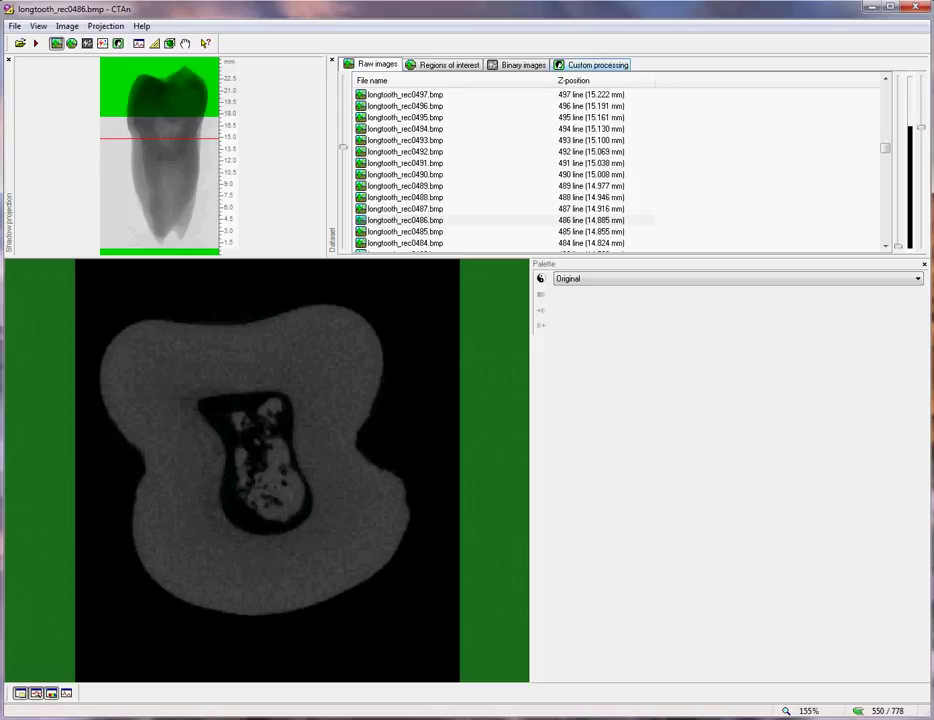
{"action": "left_click", "coordinate": [597, 64]}
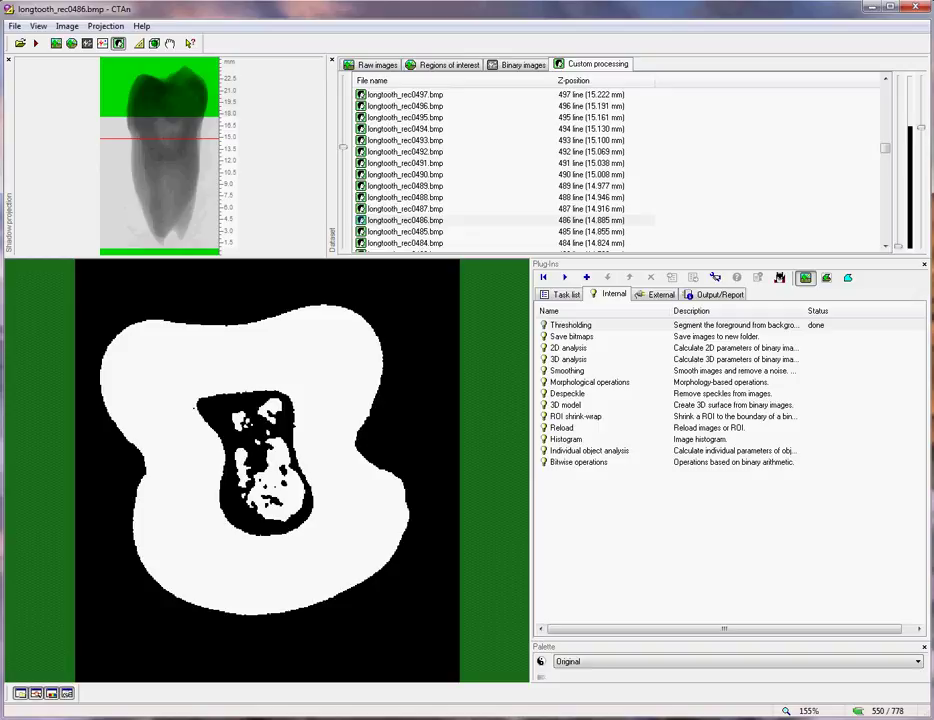
Apply a 3D morphological opening to the image with a round kernel of radius 4
{"action": "left_click", "coordinate": [590, 382]}
{"action": "left_click", "coordinate": [565, 277]}
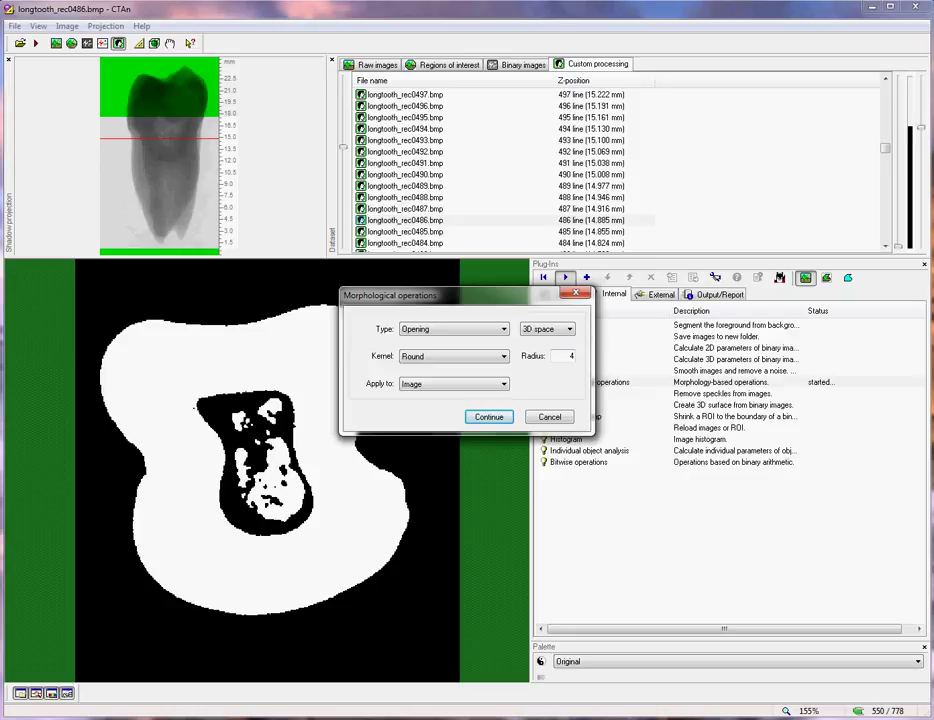
{"action": "key", "text": "Return"}
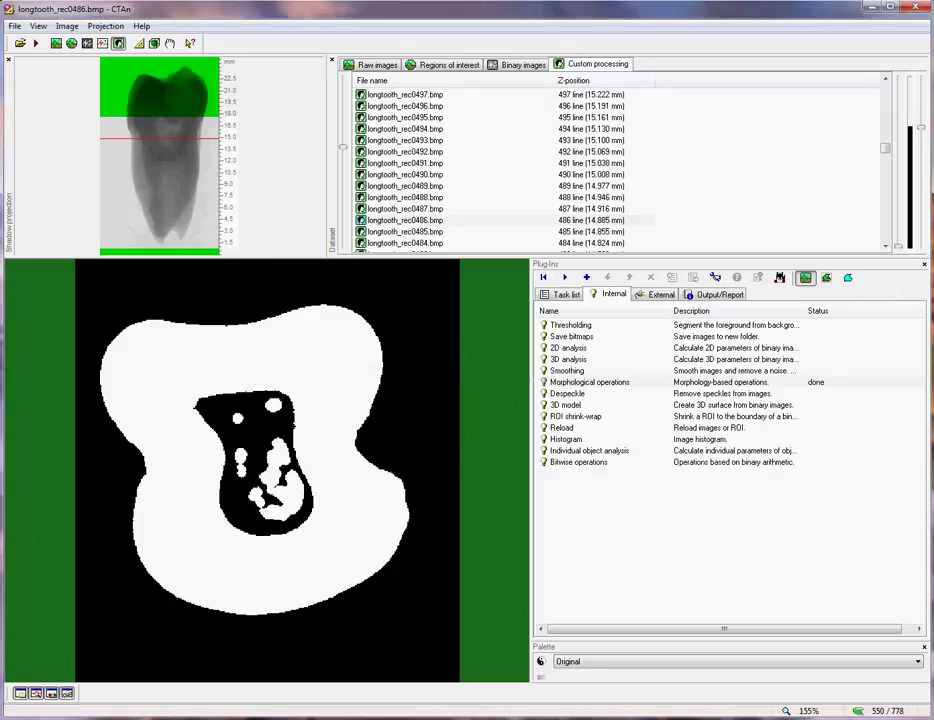
Examine the pulp chamber in the opened slices between about 461 and 499
{"action": "left_click_drag", "start_coordinate": [343, 147], "coordinate": [343, 152]}
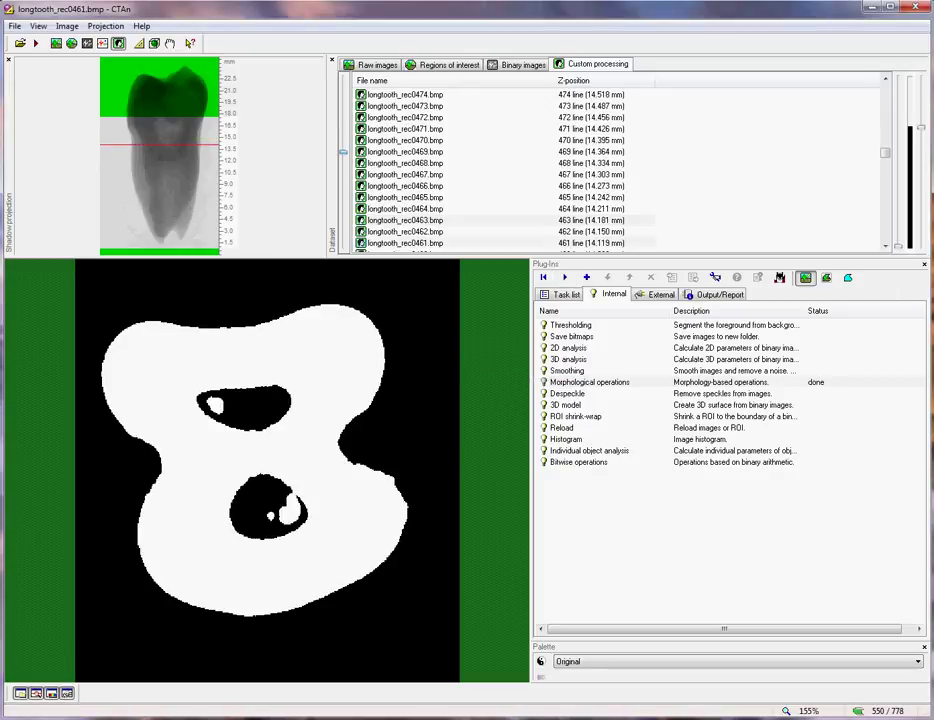
{"action": "key", "text": "Up"}
{"action": "key", "text": "Up"}
{"action": "key", "text": "Up"}
{"action": "key", "text": "Up"}
{"action": "key", "text": "Up"}
{"action": "key", "text": "Up"}
{"action": "key", "text": "Up"}
{"action": "key", "text": "Up"}
{"action": "key", "text": "Up"}
{"action": "key", "text": "Up"}
{"action": "key", "text": "Up"}
{"action": "key", "text": "Up"}
{"action": "key", "text": "Up"}
{"action": "key", "text": "Up"}
{"action": "key", "text": "Up"}
{"action": "key", "text": "Up"}
{"action": "key", "text": "Up"}
{"action": "key", "text": "Up"}
{"action": "key", "text": "Up"}
{"action": "key", "text": "Up"}
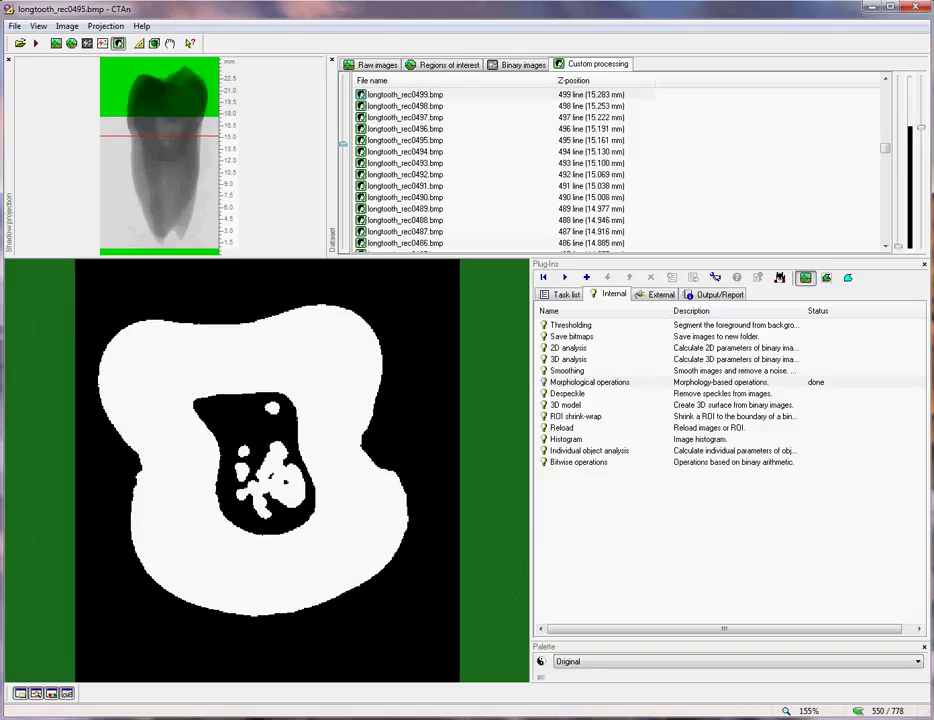
{"action": "key", "text": "Down"}
{"action": "key", "text": "Down"}
{"action": "key", "text": "Down"}
{"action": "key", "text": "Down"}
{"action": "key", "text": "Down"}
{"action": "key", "text": "Down"}
{"action": "key", "text": "Down"}
{"action": "key", "text": "Down"}
{"action": "key", "text": "Down"}
{"action": "key", "text": "Down"}
{"action": "key", "text": "Down"}
{"action": "key", "text": "Down"}
{"action": "key", "text": "Down"}
{"action": "key", "text": "Down"}
{"action": "key", "text": "Down"}
{"action": "key", "text": "Down"}
{"action": "key", "text": "Down"}
{"action": "key", "text": "Down"}
{"action": "key", "text": "Down"}
{"action": "key", "text": "Down"}
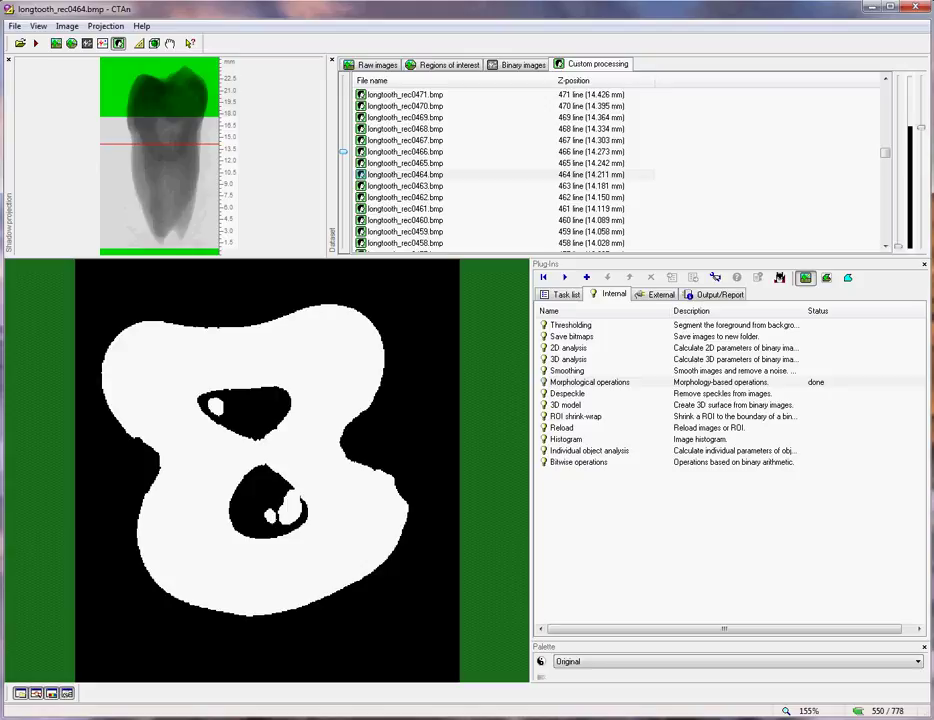
Despeckle the image with a 3D sweep that removes all except the largest object
{"action": "left_click", "coordinate": [567, 393]}
{"action": "left_click", "coordinate": [565, 277]}
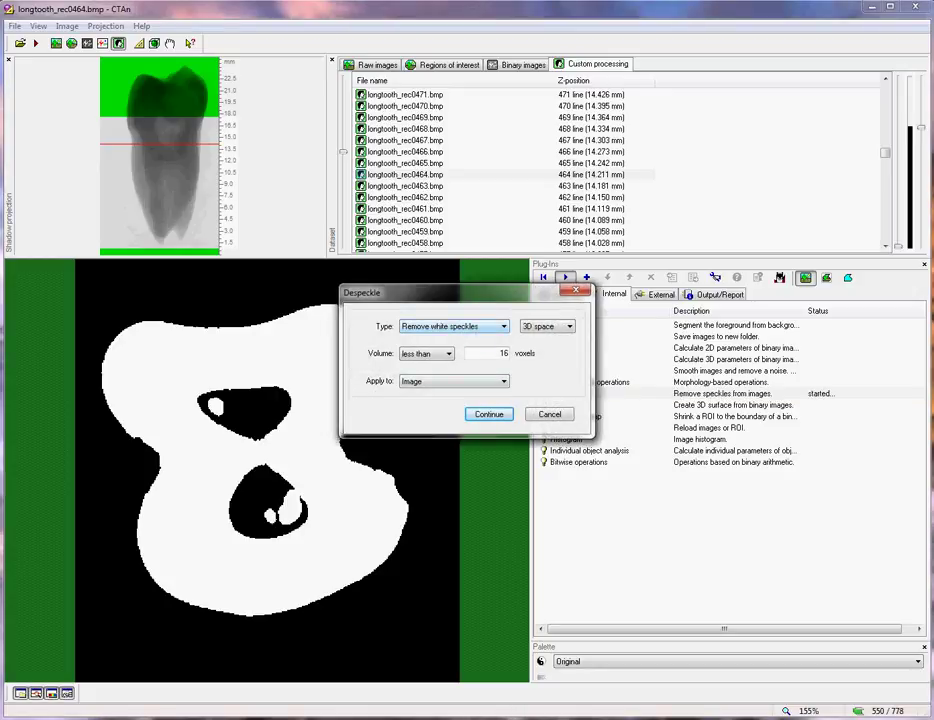
{"action": "left_click", "coordinate": [455, 326]}
{"action": "left_click", "coordinate": [440, 399]}
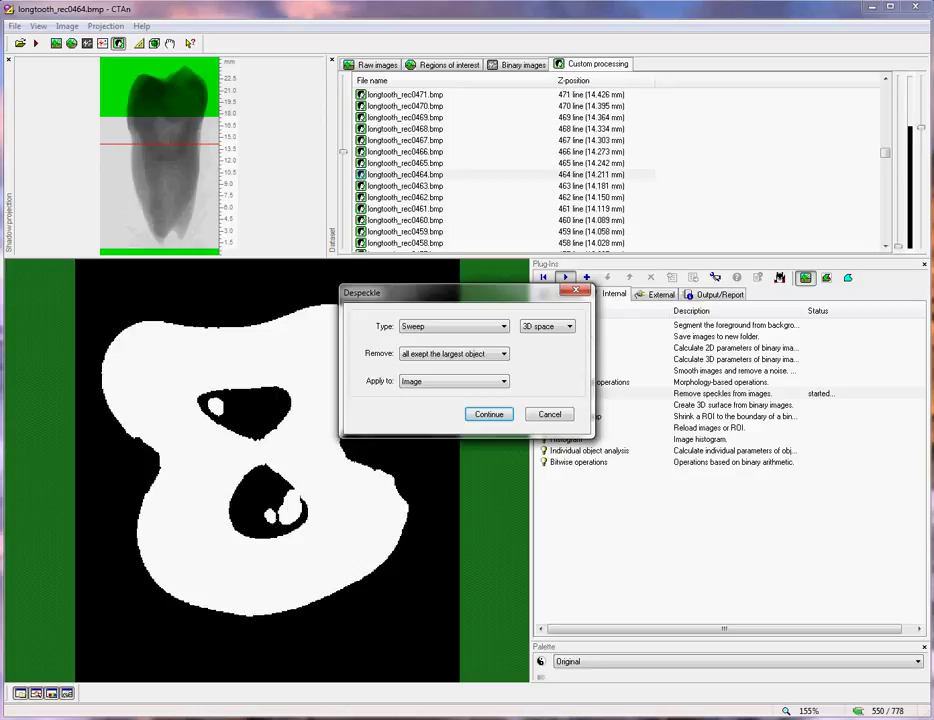
{"action": "key", "text": "Return"}
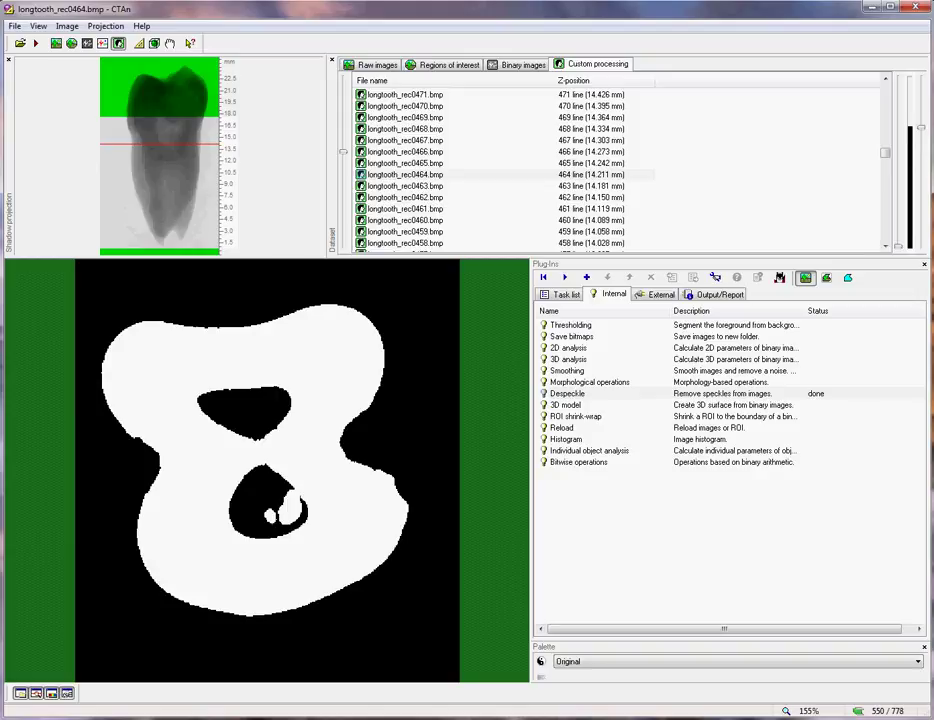
Compare the despeckled slices around the pulp chamber with the corresponding binary images, from about slice 514 to 489
{"action": "scroll", "coordinate": [267, 470], "scroll_direction": "up", "scroll_amount": 20}
{"action": "scroll", "coordinate": [267, 470], "scroll_direction": "down", "scroll_amount": 4}
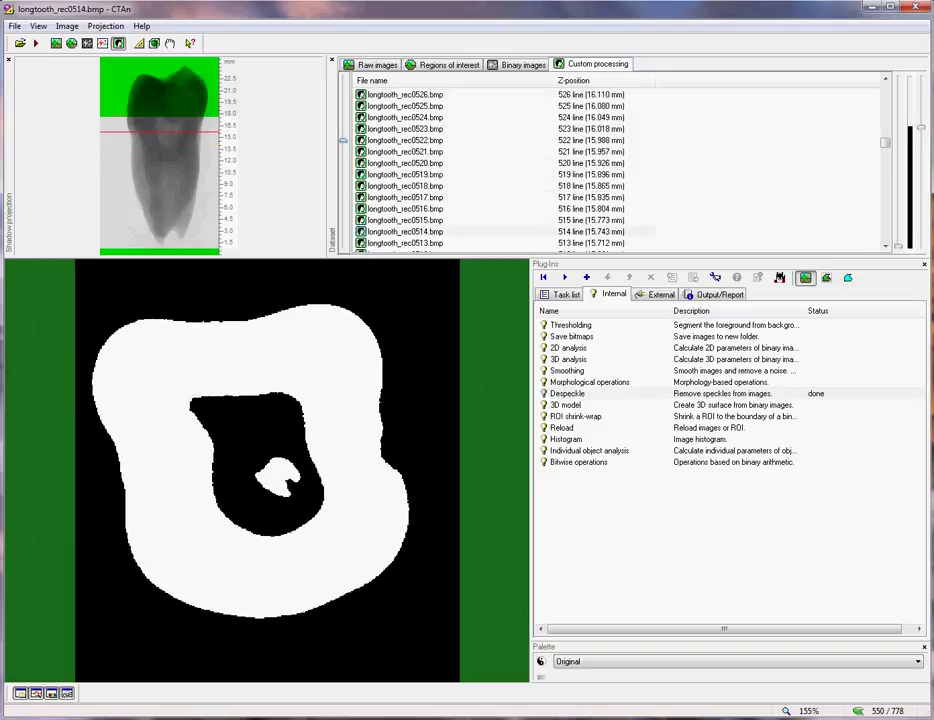
{"action": "left_click", "coordinate": [516, 64]}
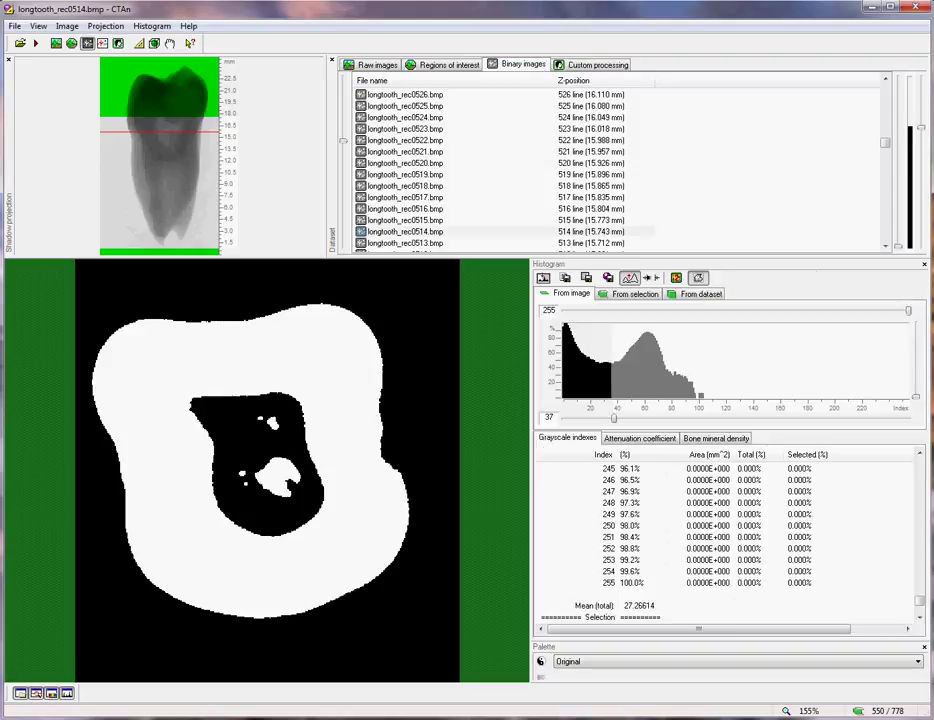
{"action": "key", "text": "Down"}
{"action": "key", "text": "Down"}
{"action": "key", "text": "Down"}
{"action": "scroll", "coordinate": [267, 470], "scroll_direction": "down", "scroll_amount": 6}
{"action": "scroll", "coordinate": [267, 470], "scroll_direction": "up", "scroll_amount": 3}
{"action": "left_click", "coordinate": [597, 64]}
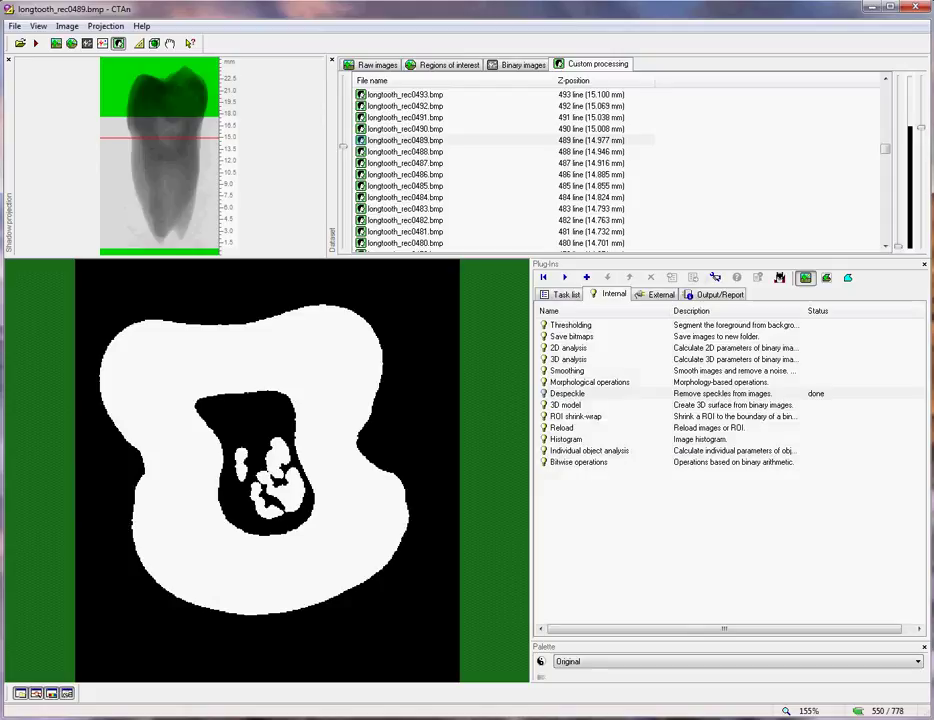
Examine the white remnants inside the pulp chamber in the despeckled slices from 489 down to 468
{"action": "key", "text": "Down"}
{"action": "key", "text": "Down"}
{"action": "key", "text": "Down"}
{"action": "key", "text": "Down"}
{"action": "key", "text": "Down"}
{"action": "key", "text": "Down"}
{"action": "key", "text": "Down"}
{"action": "key", "text": "Down"}
{"action": "key", "text": "Down"}
{"action": "key", "text": "Down"}
{"action": "key", "text": "Down"}
{"action": "key", "text": "Down"}
{"action": "key", "text": "Down"}
{"action": "key", "text": "Down"}
{"action": "key", "text": "Down"}
{"action": "key", "text": "Down"}
{"action": "key", "text": "Down"}
{"action": "key", "text": "Down"}
{"action": "key", "text": "Down"}
{"action": "key", "text": "Down"}
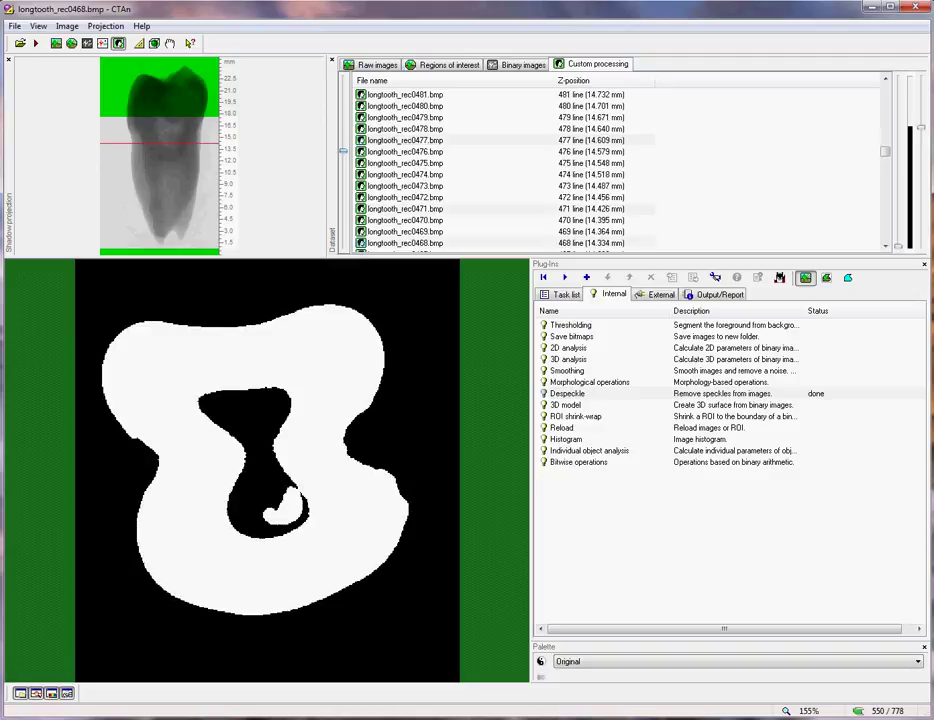
Examine the pulp chamber and its white remnants in the despeckled slices from 588 down to 452
{"action": "left_click_drag", "start_coordinate": [343, 150], "coordinate": [343, 124]}
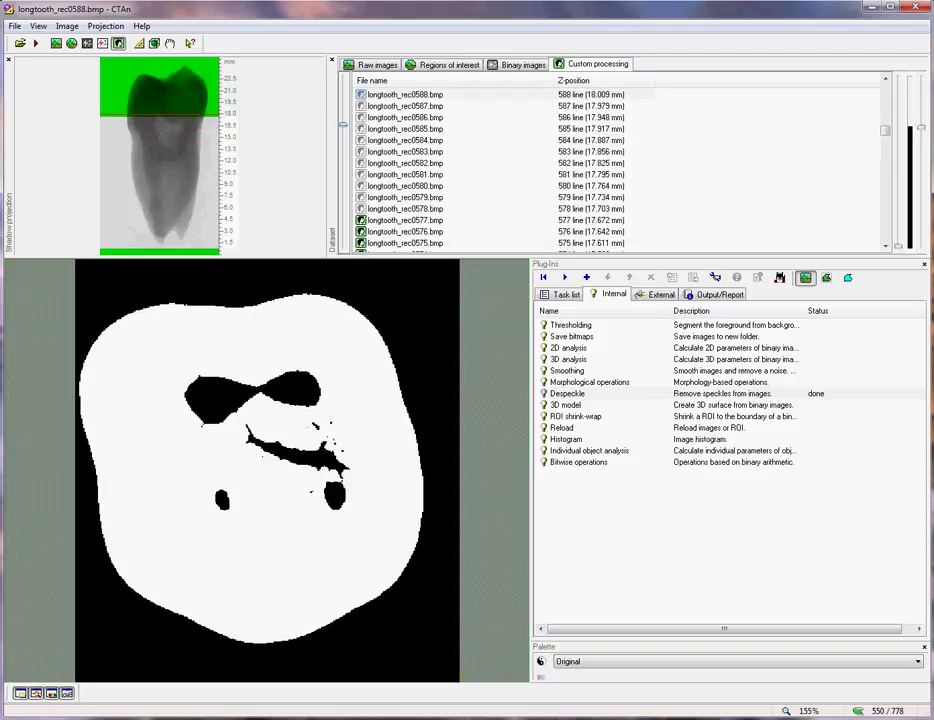
{"action": "key", "text": "Down"}
{"action": "key", "text": "Down"}
{"action": "key", "text": "Down"}
{"action": "key", "text": "Down"}
{"action": "key", "text": "Down"}
{"action": "key", "text": "Down"}
{"action": "key", "text": "Down"}
{"action": "key", "text": "Down"}
{"action": "key", "text": "Down"}
{"action": "key", "text": "Down"}
{"action": "key", "text": "Down"}
{"action": "key", "text": "Down"}
{"action": "key", "text": "Down"}
{"action": "key", "text": "Down"}
{"action": "key", "text": "Down"}
{"action": "key", "text": "Down"}
{"action": "key", "text": "Down"}
{"action": "key", "text": "Down"}
{"action": "key", "text": "Down"}
{"action": "key", "text": "Down"}
{"action": "key", "text": "Down"}
{"action": "key", "text": "Down"}
{"action": "key", "text": "Down"}
{"action": "key", "text": "Down"}
{"action": "key", "text": "Down"}
{"action": "key", "text": "Down"}
{"action": "key", "text": "Down"}
{"action": "key", "text": "Down"}
{"action": "key", "text": "Down"}
{"action": "key", "text": "Down"}
{"action": "key", "text": "Down"}
{"action": "key", "text": "Down"}
{"action": "key", "text": "Down"}
{"action": "key", "text": "Down"}
{"action": "key", "text": "Down"}
{"action": "key", "text": "Down"}
{"action": "key", "text": "Down"}
{"action": "key", "text": "Down"}
{"action": "key", "text": "Down"}
{"action": "key", "text": "Down"}
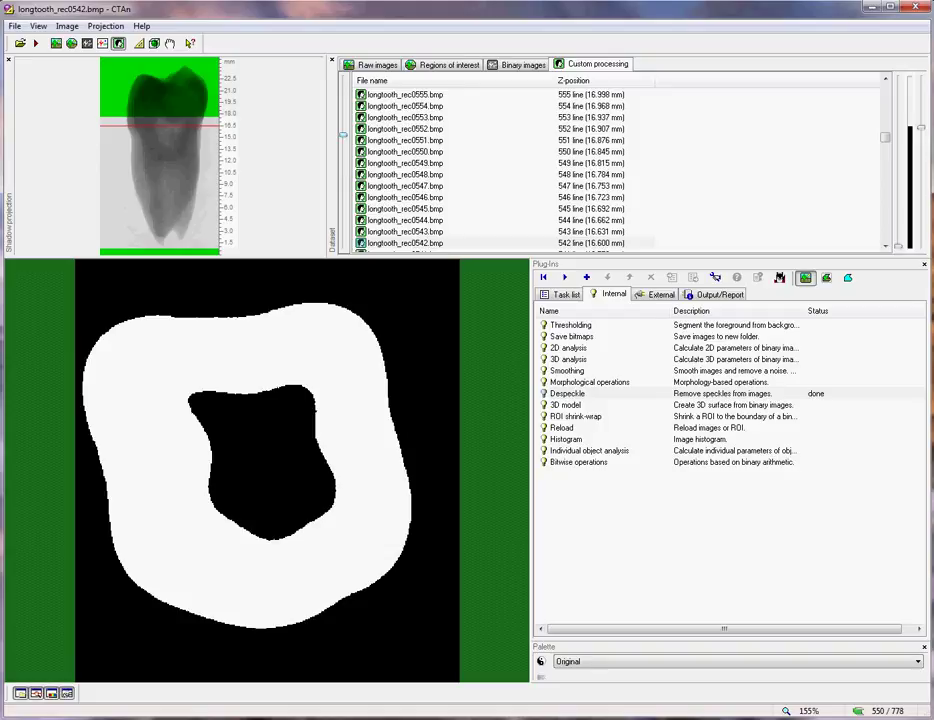
{"action": "key", "text": "Down"}
{"action": "key", "text": "Down"}
{"action": "key", "text": "Down"}
{"action": "key", "text": "Down"}
{"action": "key", "text": "Down"}
{"action": "key", "text": "Down"}
{"action": "key", "text": "Down"}
{"action": "key", "text": "Down"}
{"action": "key", "text": "Down"}
{"action": "key", "text": "Down"}
{"action": "key", "text": "Down"}
{"action": "key", "text": "Down"}
{"action": "key", "text": "Down"}
{"action": "key", "text": "Down"}
{"action": "key", "text": "Down"}
{"action": "key", "text": "Down"}
{"action": "key", "text": "Down"}
{"action": "key", "text": "Down"}
{"action": "key", "text": "Down"}
{"action": "key", "text": "Down"}
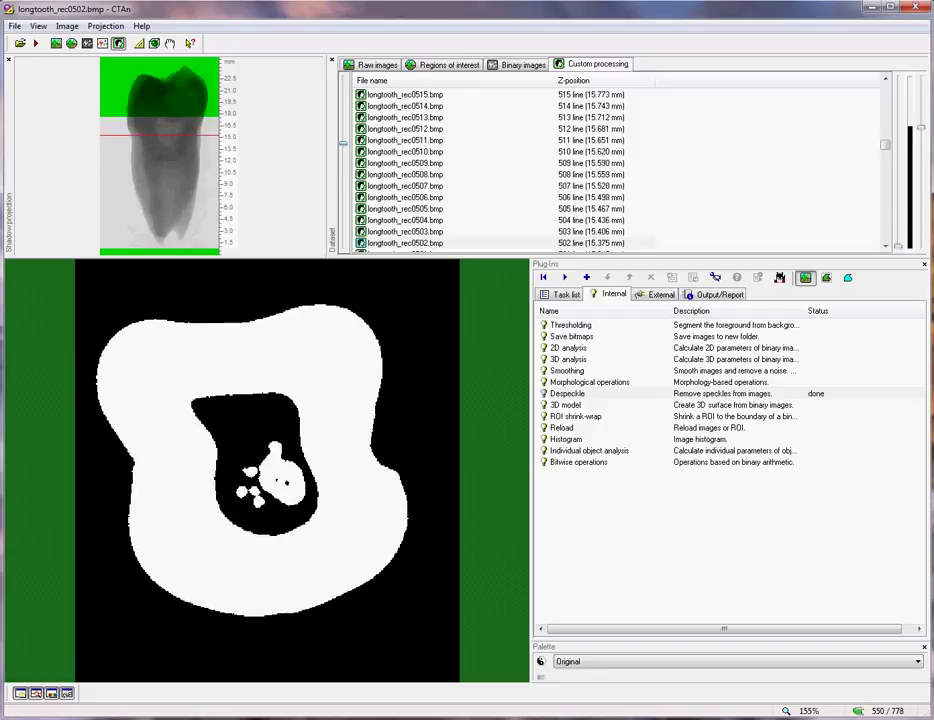
{"action": "key", "text": "Down"}
{"action": "key", "text": "Down"}
{"action": "key", "text": "Down"}
{"action": "key", "text": "Down"}
{"action": "key", "text": "Down"}
{"action": "key", "text": "Down"}
{"action": "key", "text": "Down"}
{"action": "key", "text": "Down"}
{"action": "key", "text": "Down"}
{"action": "key", "text": "Down"}
{"action": "key", "text": "Down"}
{"action": "key", "text": "Down"}
{"action": "key", "text": "Down"}
{"action": "key", "text": "Down"}
{"action": "key", "text": "Down"}
{"action": "key", "text": "Down"}
{"action": "key", "text": "Down"}
{"action": "key", "text": "Down"}
{"action": "key", "text": "Down"}
{"action": "key", "text": "Down"}
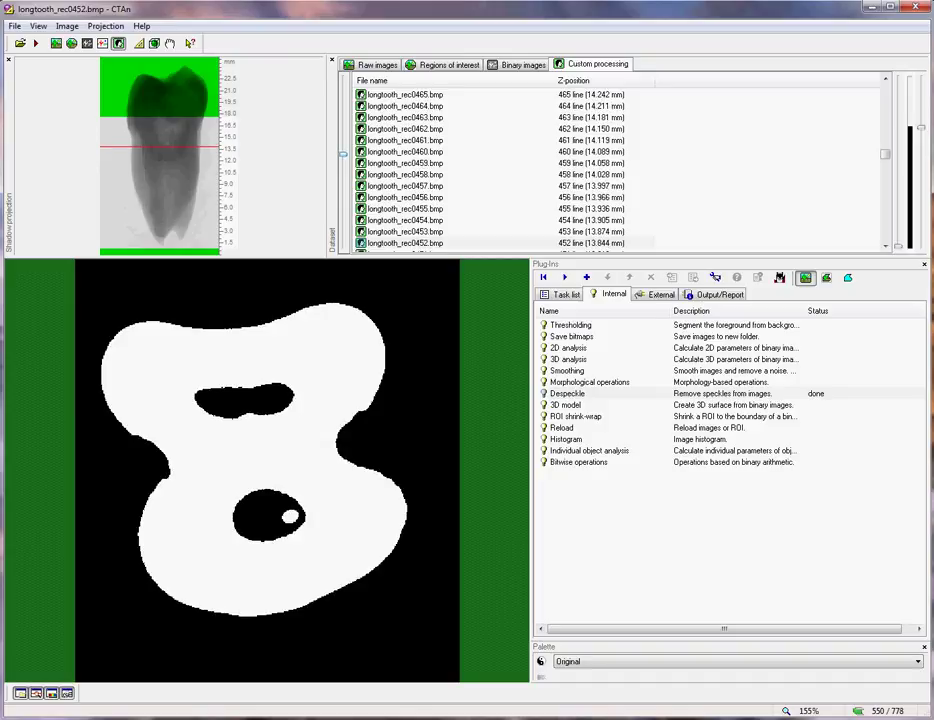
Examine the root canals and the tooth outline in the despeckled slices from 452 down to 121
{"action": "key", "text": "Down"}
{"action": "key", "text": "Down"}
{"action": "key", "text": "Down"}
{"action": "key", "text": "Down"}
{"action": "key", "text": "Down"}
{"action": "key", "text": "Down"}
{"action": "key", "text": "Down"}
{"action": "key", "text": "Down"}
{"action": "key", "text": "Down"}
{"action": "key", "text": "Down"}
{"action": "key", "text": "Down"}
{"action": "key", "text": "Down"}
{"action": "key", "text": "Down"}
{"action": "key", "text": "Down"}
{"action": "key", "text": "Down"}
{"action": "key", "text": "Down"}
{"action": "key", "text": "Down"}
{"action": "key", "text": "Down"}
{"action": "key", "text": "Down"}
{"action": "key", "text": "Down"}
{"action": "key", "text": "Down"}
{"action": "key", "text": "Down"}
{"action": "key", "text": "Down"}
{"action": "key", "text": "Down"}
{"action": "key", "text": "Down"}
{"action": "key", "text": "Down"}
{"action": "key", "text": "Down"}
{"action": "key", "text": "Down"}
{"action": "key", "text": "Down"}
{"action": "key", "text": "Down"}
{"action": "key", "text": "Down"}
{"action": "key", "text": "Down"}
{"action": "key", "text": "Down"}
{"action": "key", "text": "Down"}
{"action": "key", "text": "Down"}
{"action": "key", "text": "Down"}
{"action": "key", "text": "Down"}
{"action": "key", "text": "Down"}
{"action": "key", "text": "Down"}
{"action": "key", "text": "Down"}
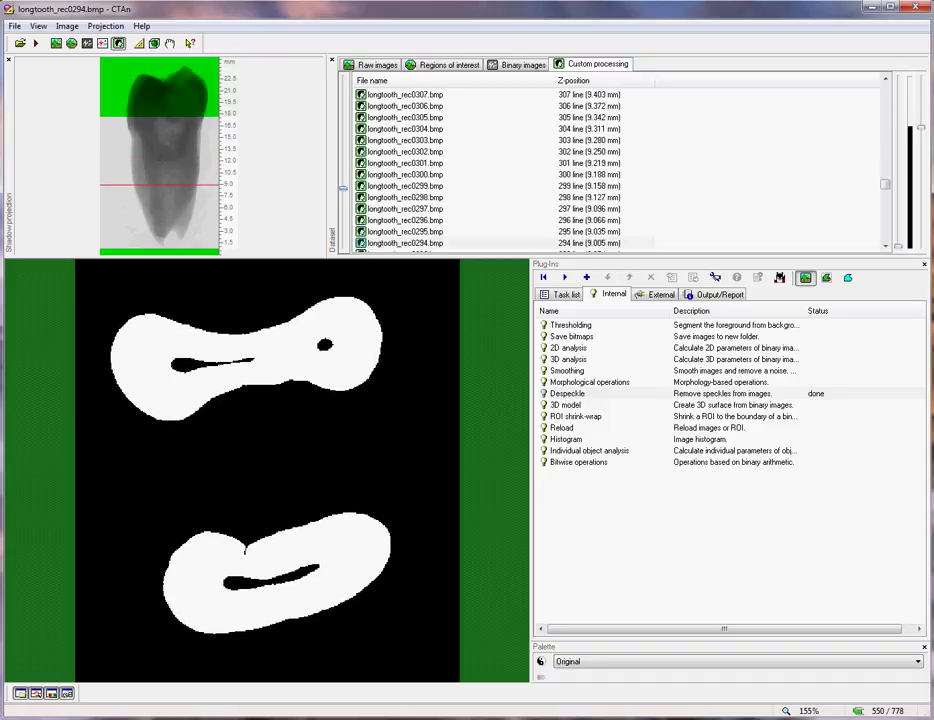
{"action": "key", "text": "Down"}
{"action": "key", "text": "Down"}
{"action": "key", "text": "Down"}
{"action": "key", "text": "Down"}
{"action": "key", "text": "Down"}
{"action": "key", "text": "Down"}
{"action": "key", "text": "Down"}
{"action": "key", "text": "Down"}
{"action": "key", "text": "Down"}
{"action": "key", "text": "Down"}
{"action": "key", "text": "Down"}
{"action": "key", "text": "Down"}
{"action": "key", "text": "Down"}
{"action": "key", "text": "Down"}
{"action": "key", "text": "Down"}
{"action": "key", "text": "Down"}
{"action": "key", "text": "Down"}
{"action": "key", "text": "Down"}
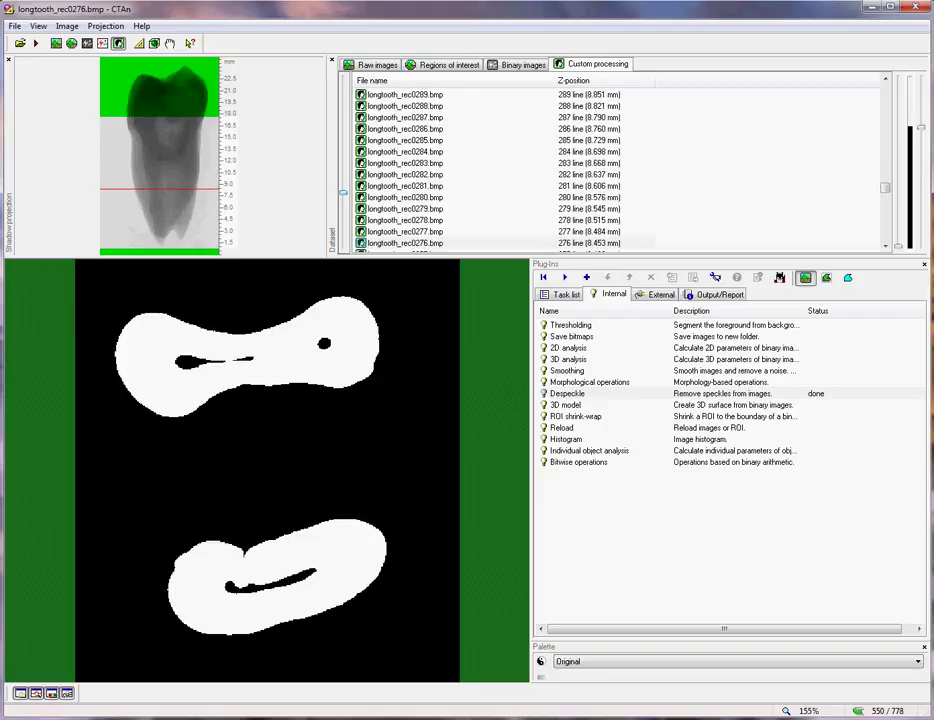
{"action": "key", "text": "Down"}
{"action": "key", "text": "Down"}
{"action": "key", "text": "Down"}
{"action": "key", "text": "Down"}
{"action": "key", "text": "Down"}
{"action": "key", "text": "Down"}
{"action": "key", "text": "Down"}
{"action": "key", "text": "Down"}
{"action": "key", "text": "Down"}
{"action": "key", "text": "Down"}
{"action": "key", "text": "Down"}
{"action": "key", "text": "Down"}
{"action": "key", "text": "Down"}
{"action": "key", "text": "Down"}
{"action": "key", "text": "Down"}
{"action": "key", "text": "Down"}
{"action": "key", "text": "Down"}
{"action": "key", "text": "Down"}
{"action": "key", "text": "Down"}
{"action": "key", "text": "Down"}
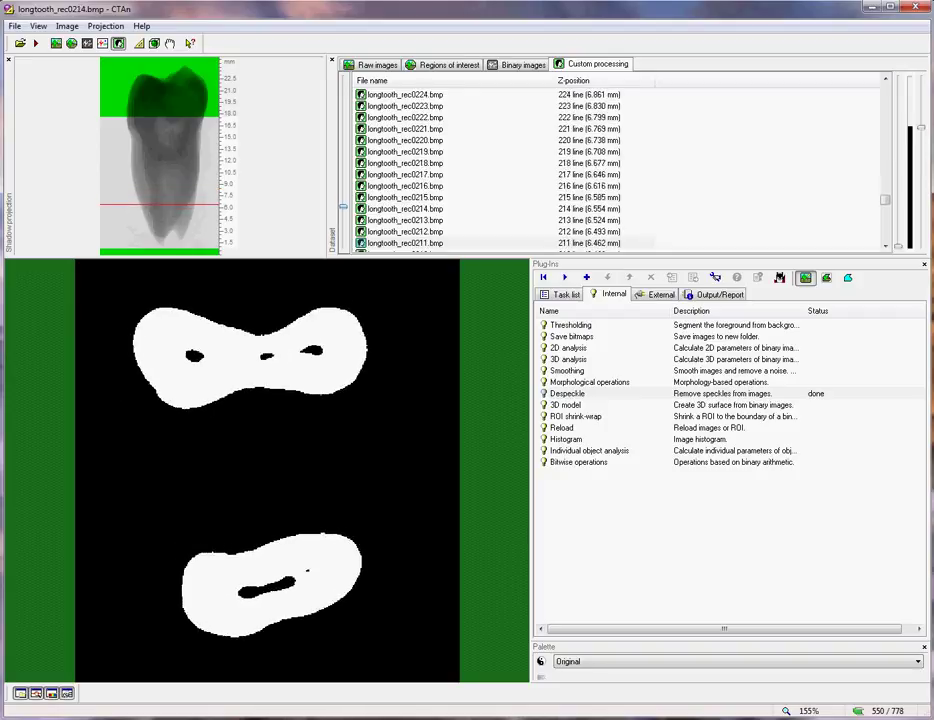
{"action": "key", "text": "Down"}
{"action": "key", "text": "Down"}
{"action": "key", "text": "Down"}
{"action": "key", "text": "Down"}
{"action": "key", "text": "Down"}
{"action": "key", "text": "Down"}
{"action": "key", "text": "Down"}
{"action": "key", "text": "Down"}
{"action": "key", "text": "Down"}
{"action": "key", "text": "Down"}
{"action": "key", "text": "Down"}
{"action": "key", "text": "Down"}
{"action": "key", "text": "Down"}
{"action": "key", "text": "Down"}
{"action": "key", "text": "Down"}
{"action": "key", "text": "Down"}
{"action": "key", "text": "Down"}
{"action": "key", "text": "Down"}
{"action": "key", "text": "Down"}
{"action": "key", "text": "Down"}
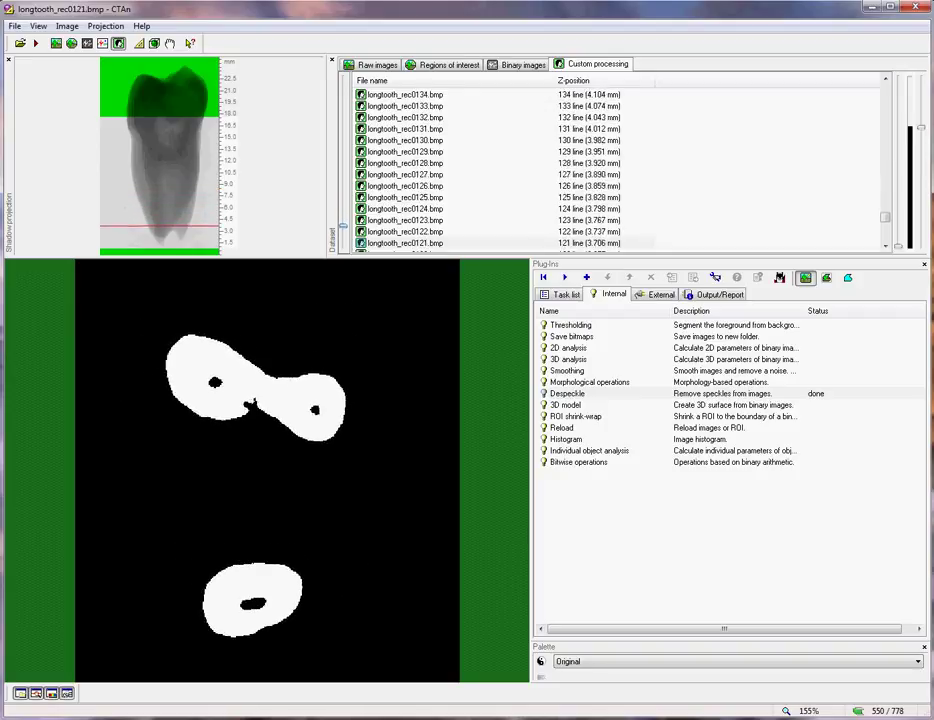
Inspect slice 483 as the original region of interest, the processed ROI, and the processed image inside the ROI
{"action": "left_click_drag", "start_coordinate": [343, 232], "coordinate": [343, 150]}
{"action": "key", "text": "Up"}
{"action": "key", "text": "Up"}
{"action": "key", "text": "Up"}
{"action": "key", "text": "Up"}
{"action": "key", "text": "Up"}
{"action": "key", "text": "Up"}
{"action": "key", "text": "Up"}
{"action": "key", "text": "Up"}
{"action": "key", "text": "Up"}
{"action": "key", "text": "Up"}
{"action": "key", "text": "Up"}
{"action": "key", "text": "Up"}
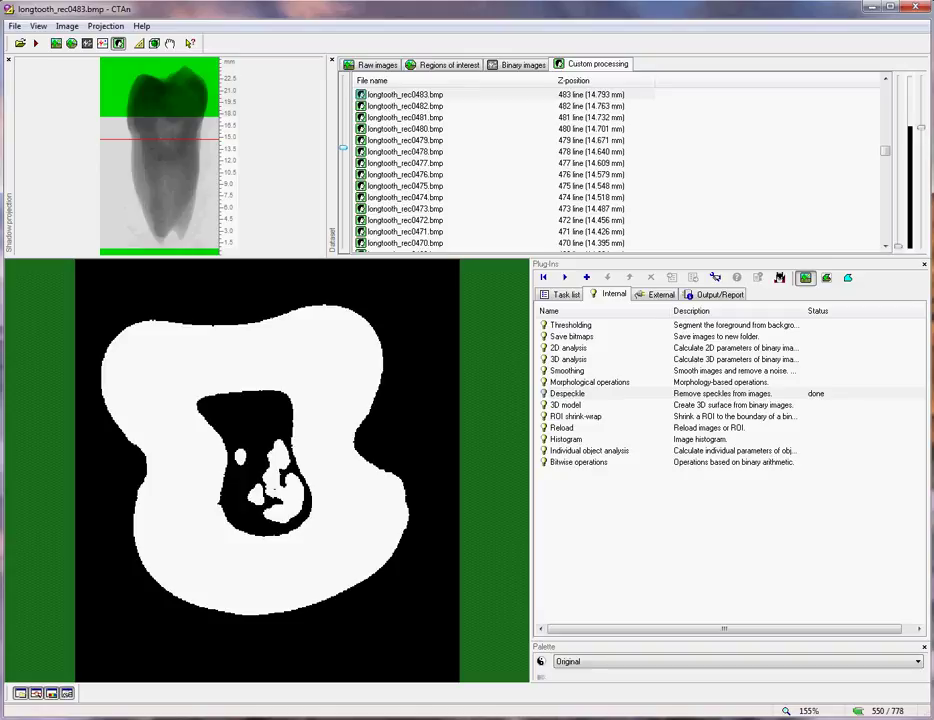
{"action": "left_click", "coordinate": [448, 64]}
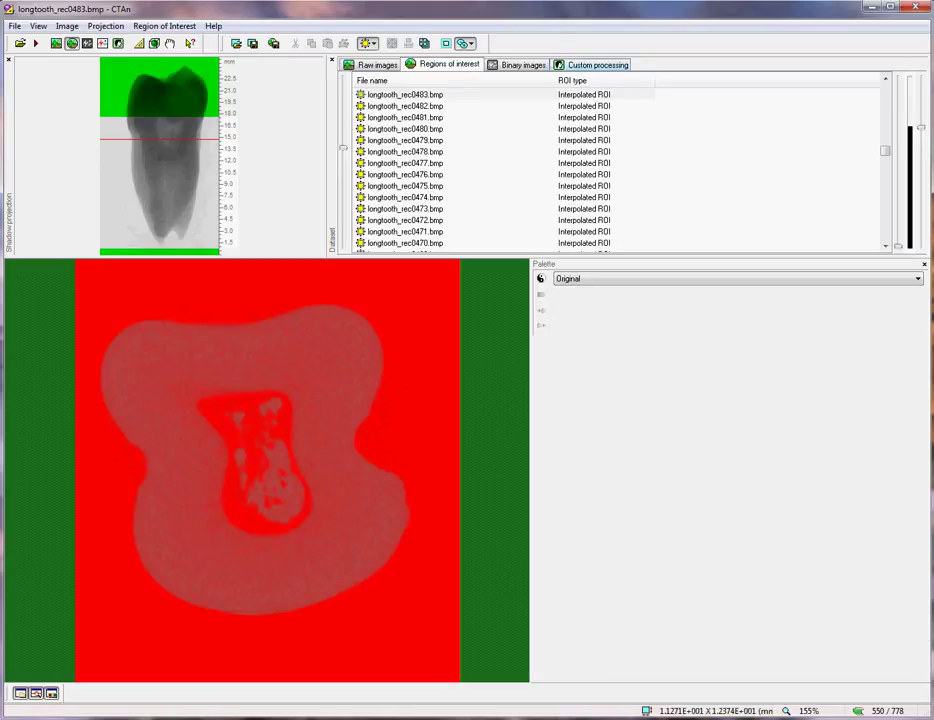
{"action": "left_click", "coordinate": [597, 64]}
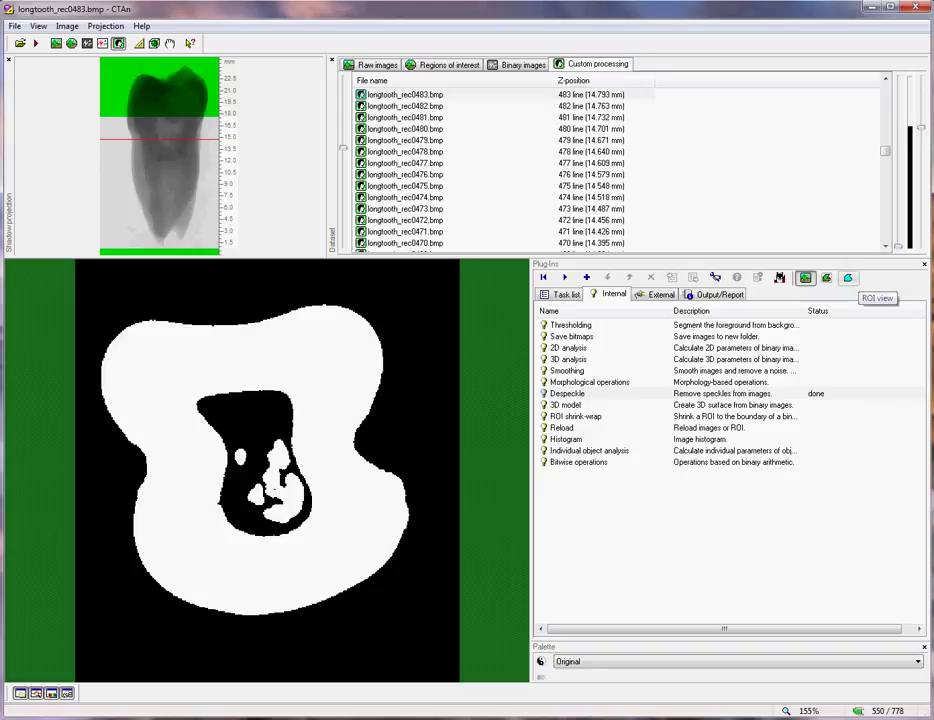
{"action": "left_click", "coordinate": [848, 278]}
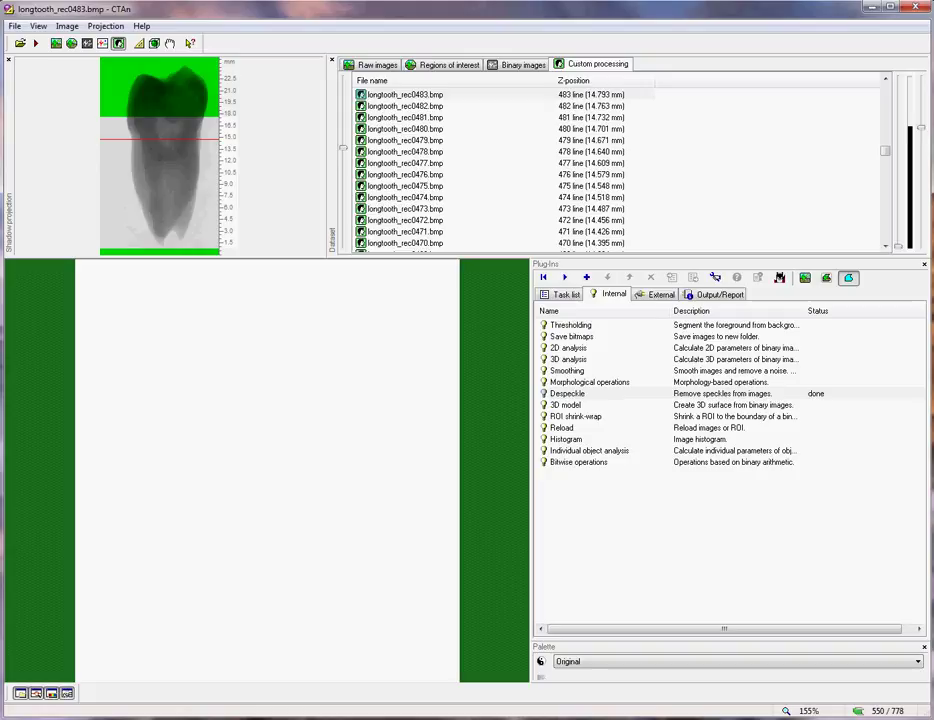
{"action": "left_click", "coordinate": [826, 278]}
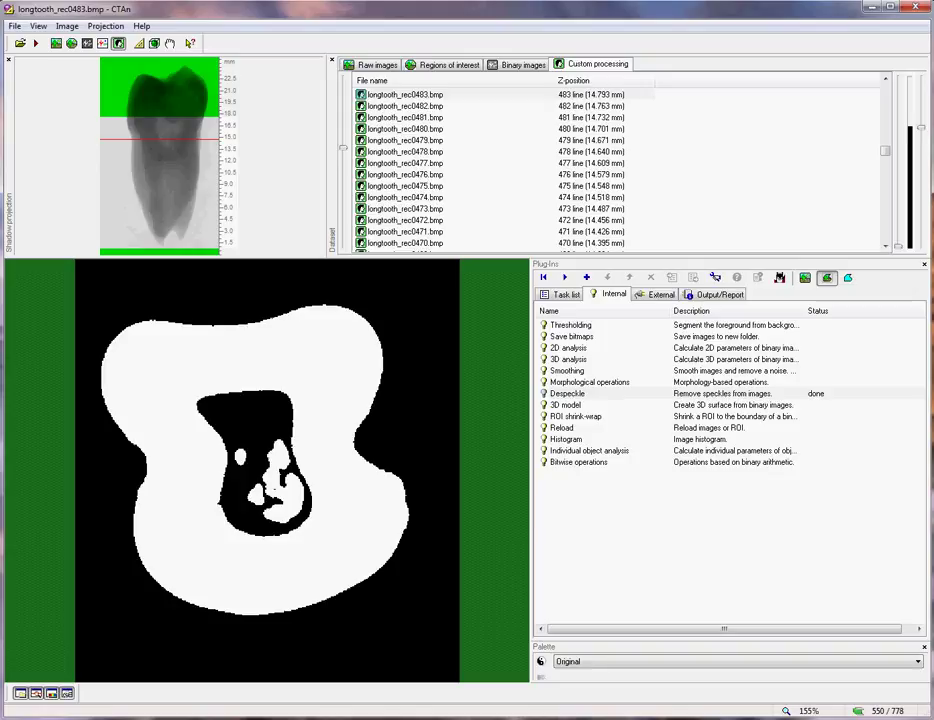
Copy the image into the region of interest with a bitwise COPY operation and check the resulting ROI against the image
{"action": "left_click", "coordinate": [578, 462]}
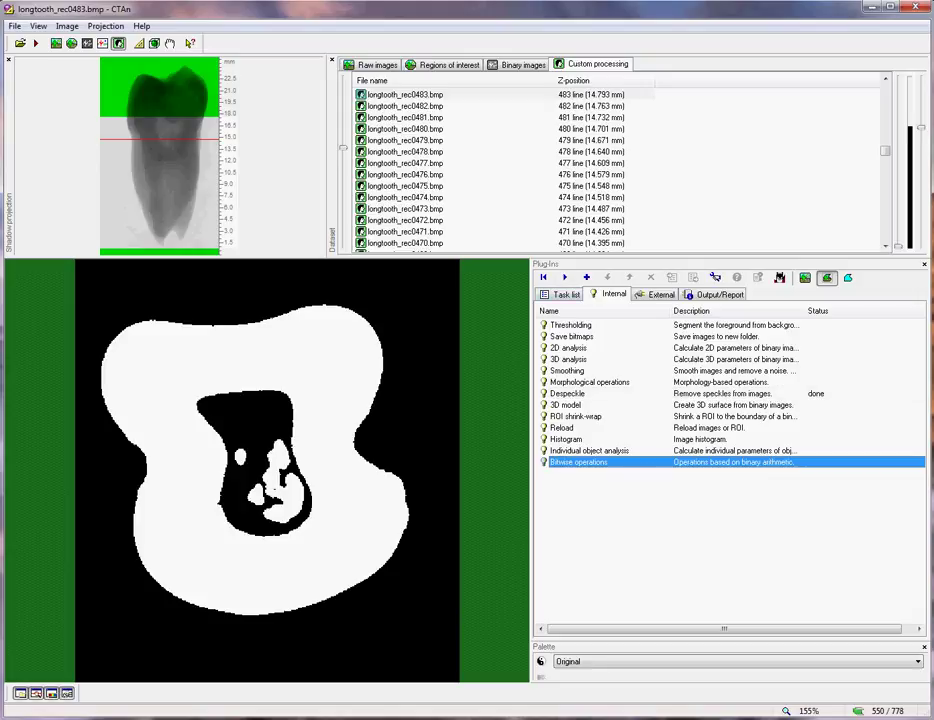
{"action": "left_click", "coordinate": [565, 277]}
{"action": "left_click", "coordinate": [511, 358]}
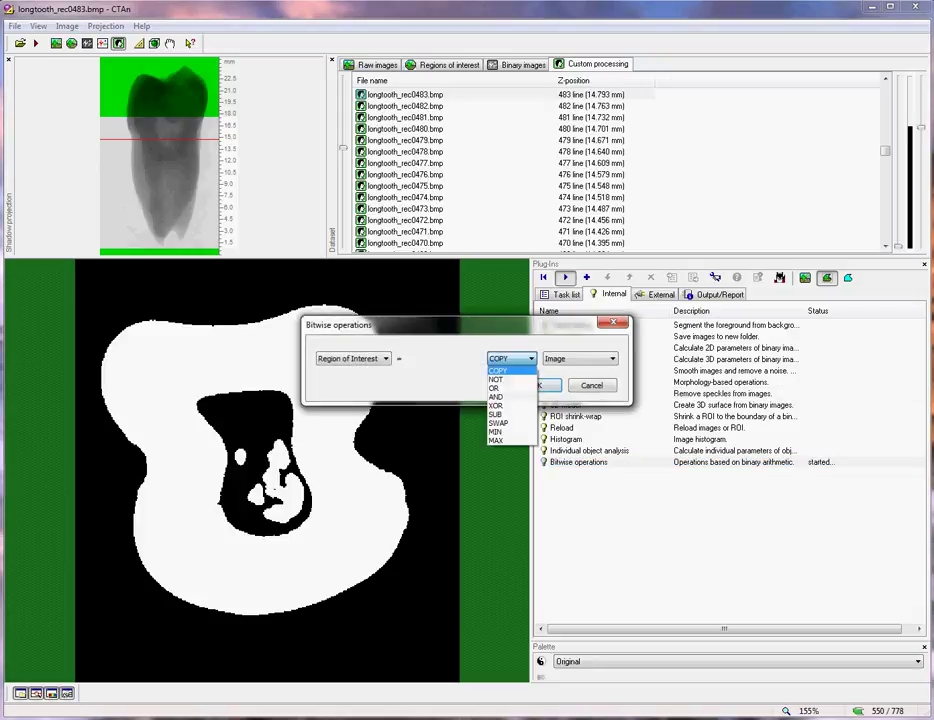
{"action": "left_click", "coordinate": [511, 370]}
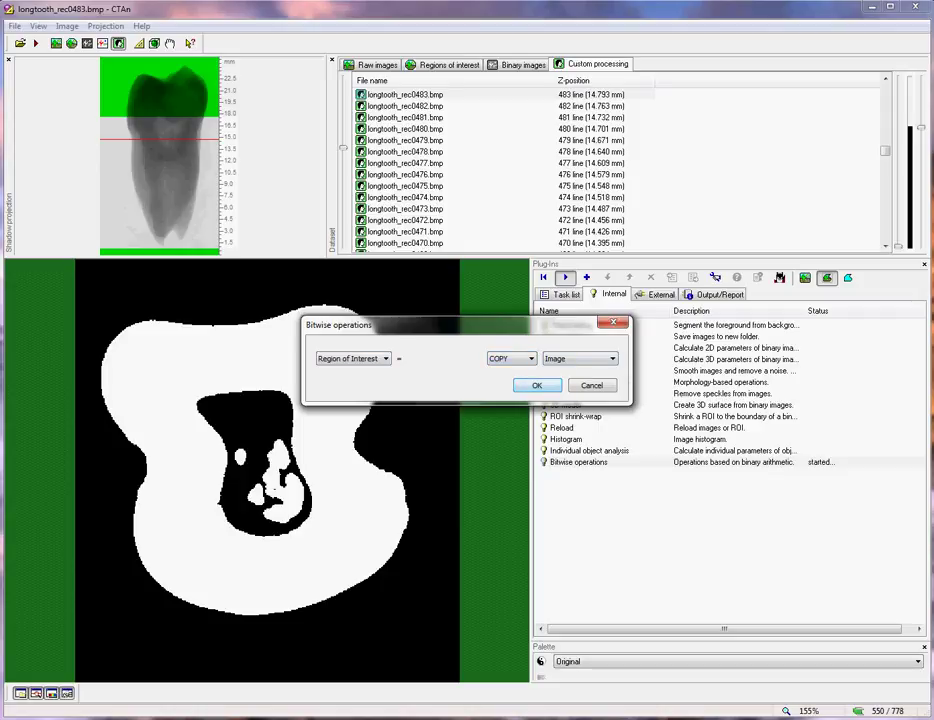
{"action": "key", "text": "Return"}
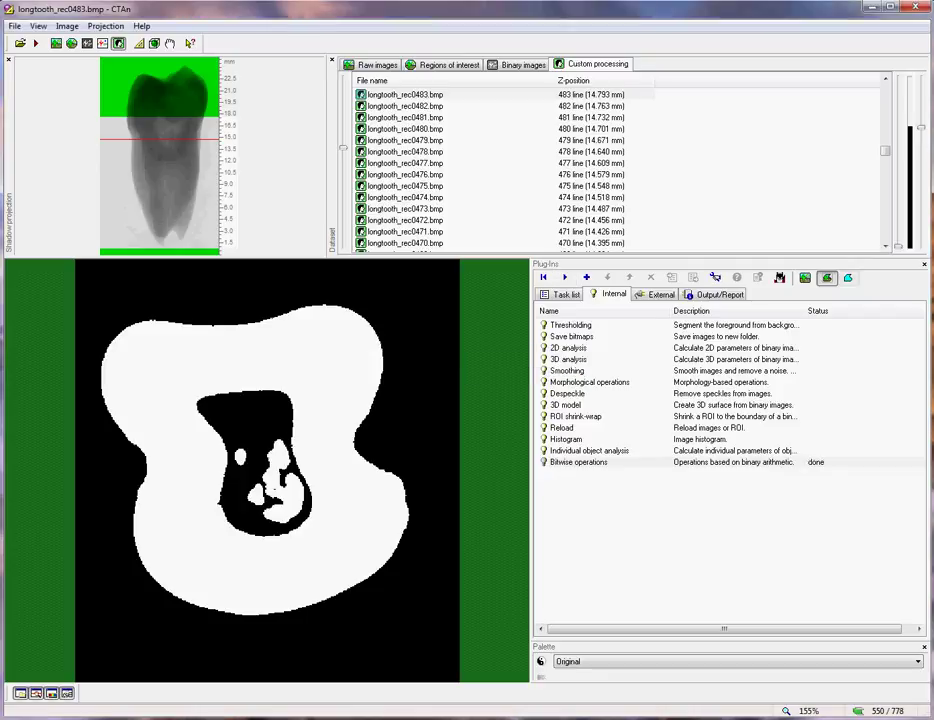
{"action": "left_click", "coordinate": [848, 278]}
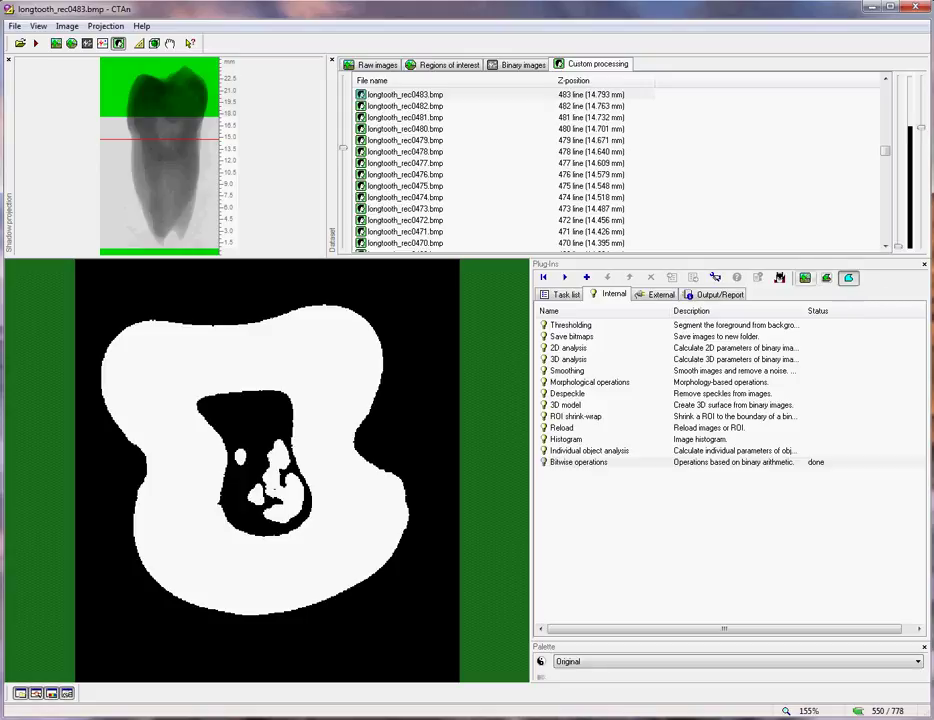
{"action": "left_click", "coordinate": [805, 278]}
Despeckle the region of interest by removing pores in 3D space, and check the ROI in slices along the tooth
{"action": "left_click", "coordinate": [567, 393]}
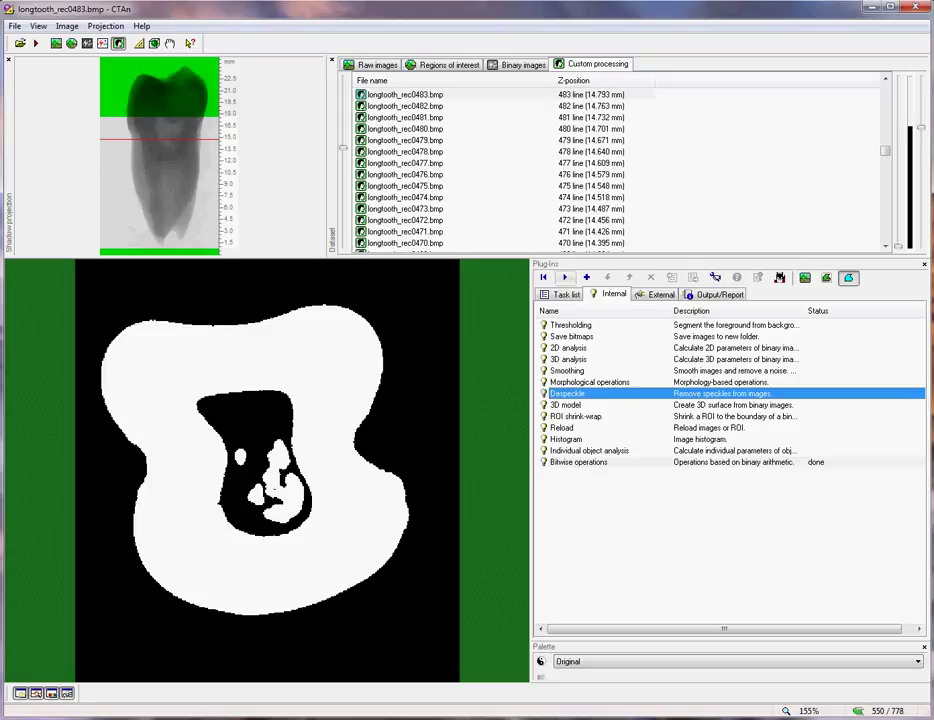
{"action": "left_click", "coordinate": [565, 277]}
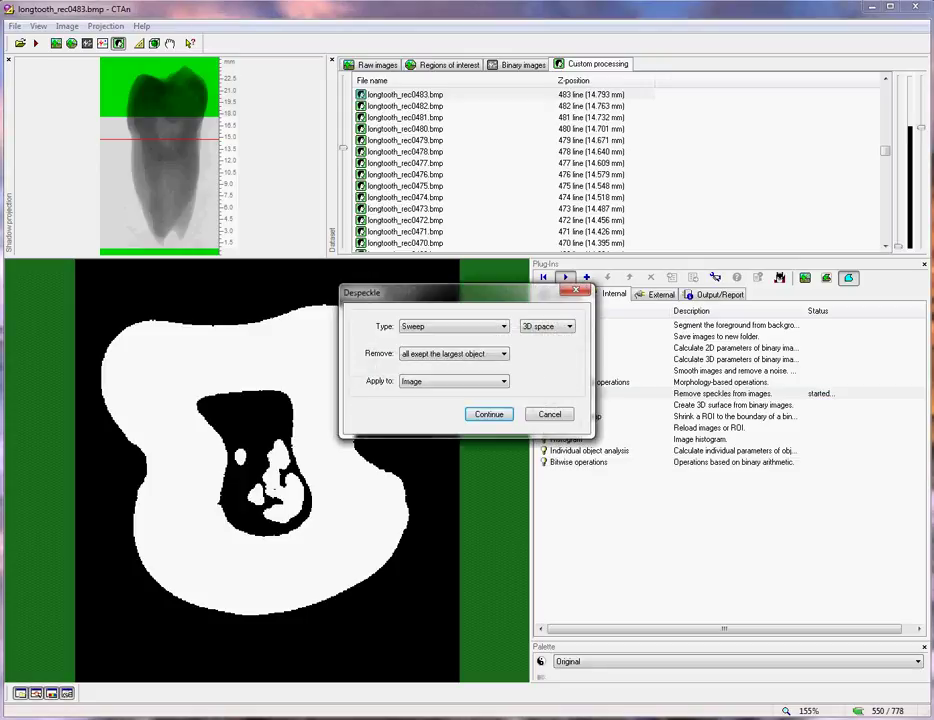
{"action": "left_click", "coordinate": [453, 326]}
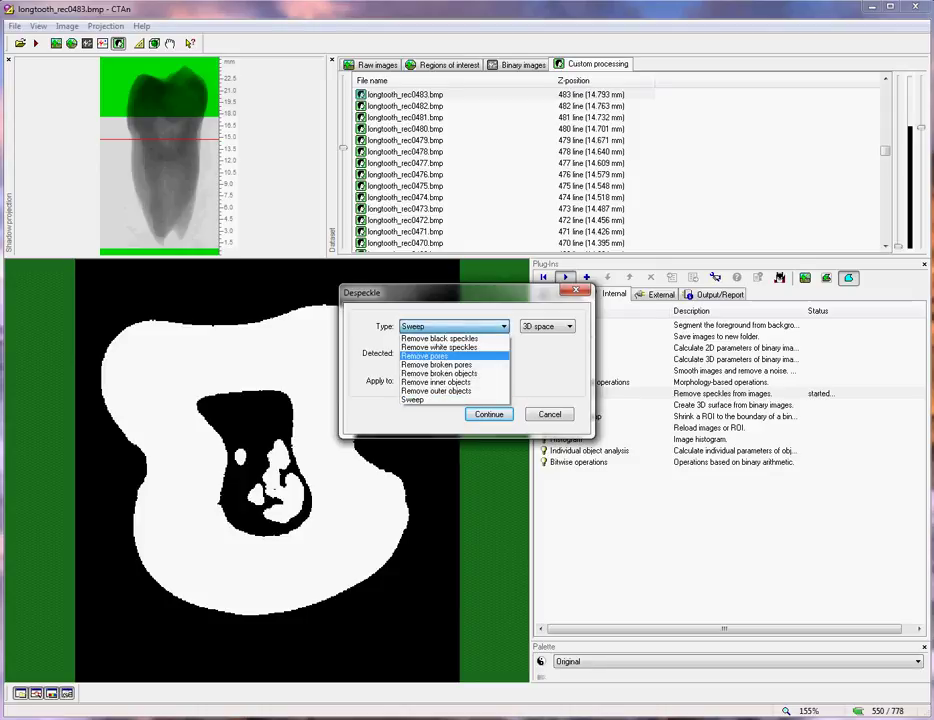
{"action": "left_click", "coordinate": [425, 355]}
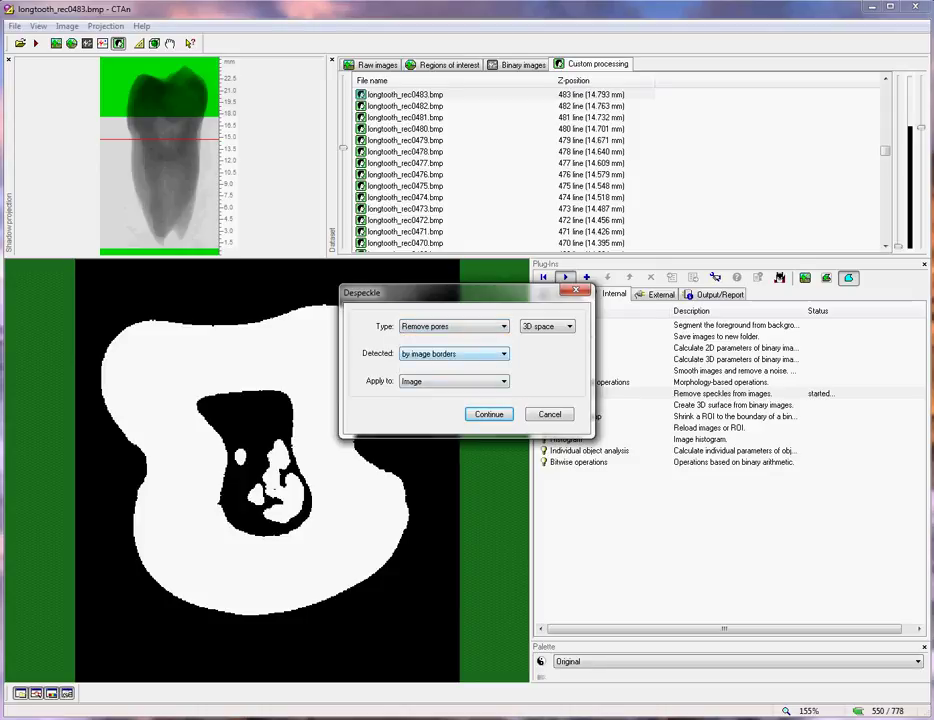
{"action": "left_click", "coordinate": [454, 381]}
{"action": "left_click", "coordinate": [454, 381]}
{"action": "left_click", "coordinate": [430, 403]}
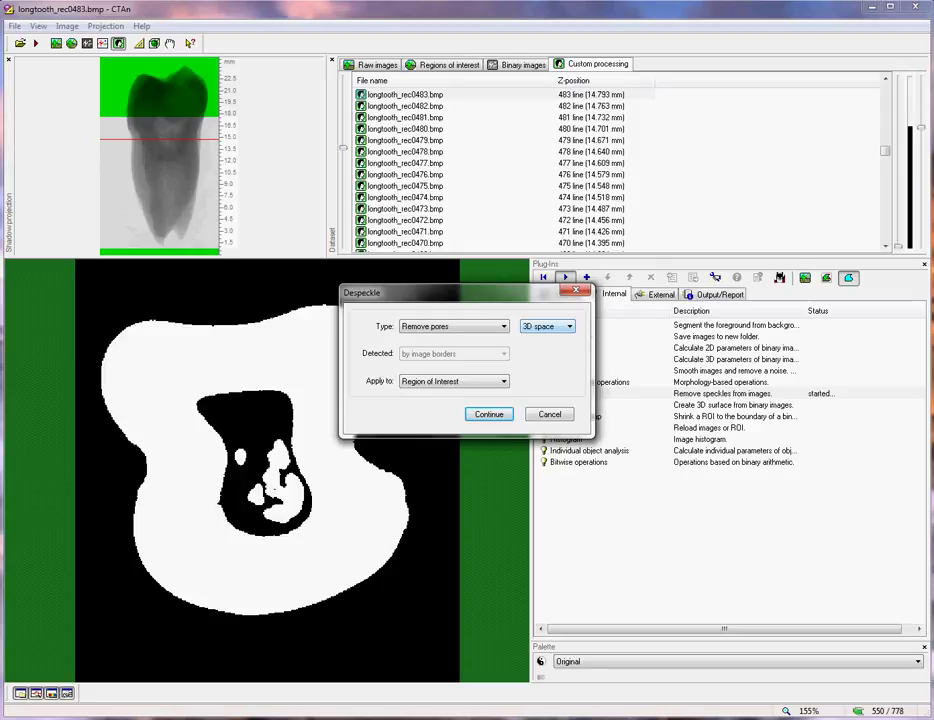
{"action": "key", "text": "Return"}
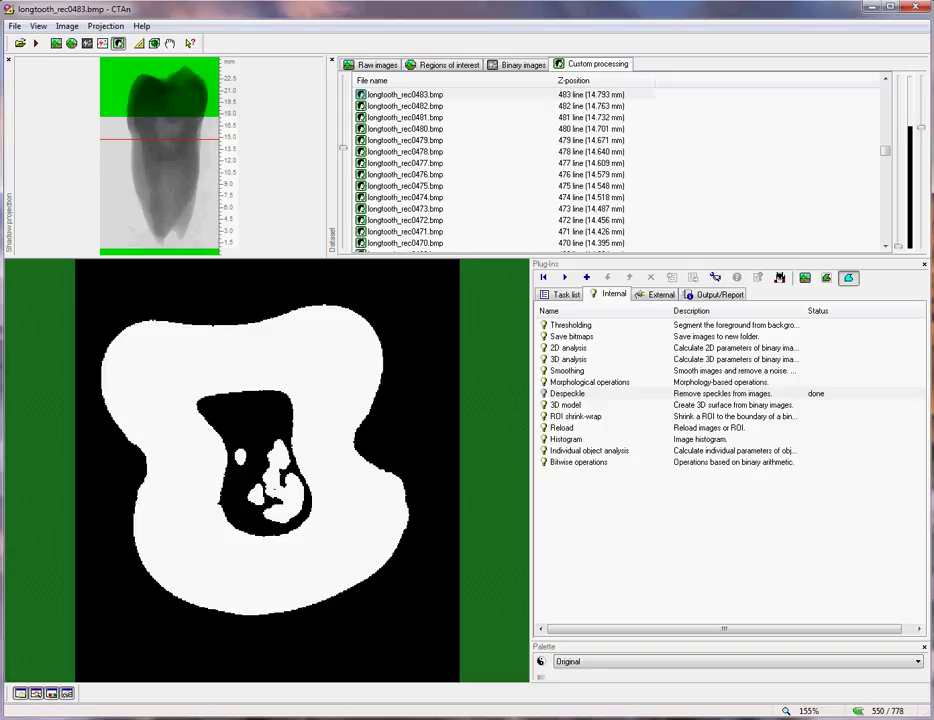
{"action": "left_click_drag", "start_coordinate": [343, 148], "coordinate": [343, 174]}
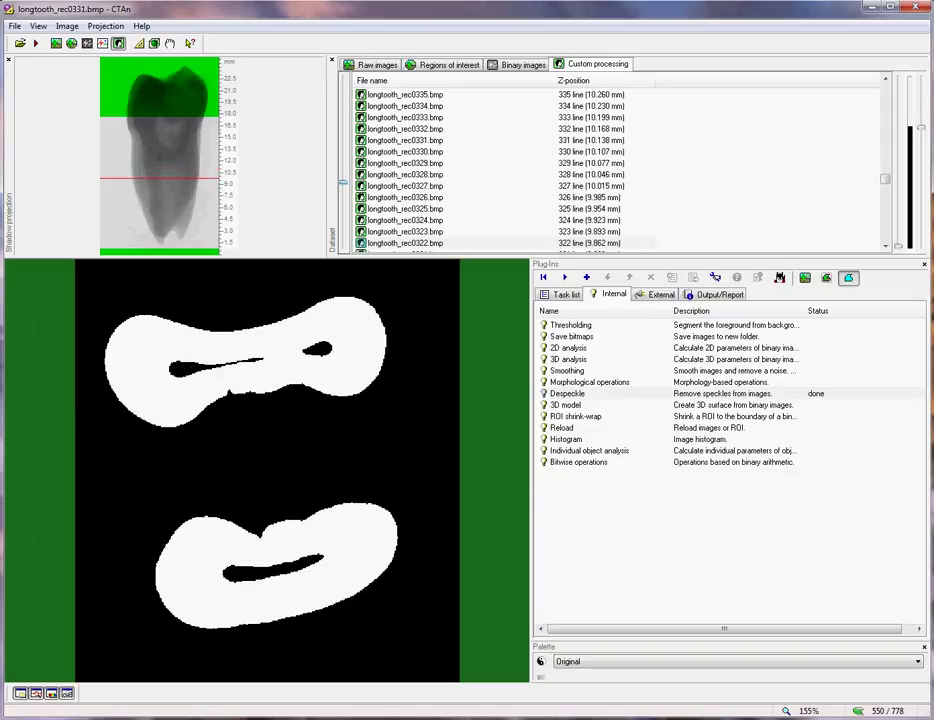
{"action": "left_click_drag", "start_coordinate": [343, 184], "coordinate": [343, 239]}
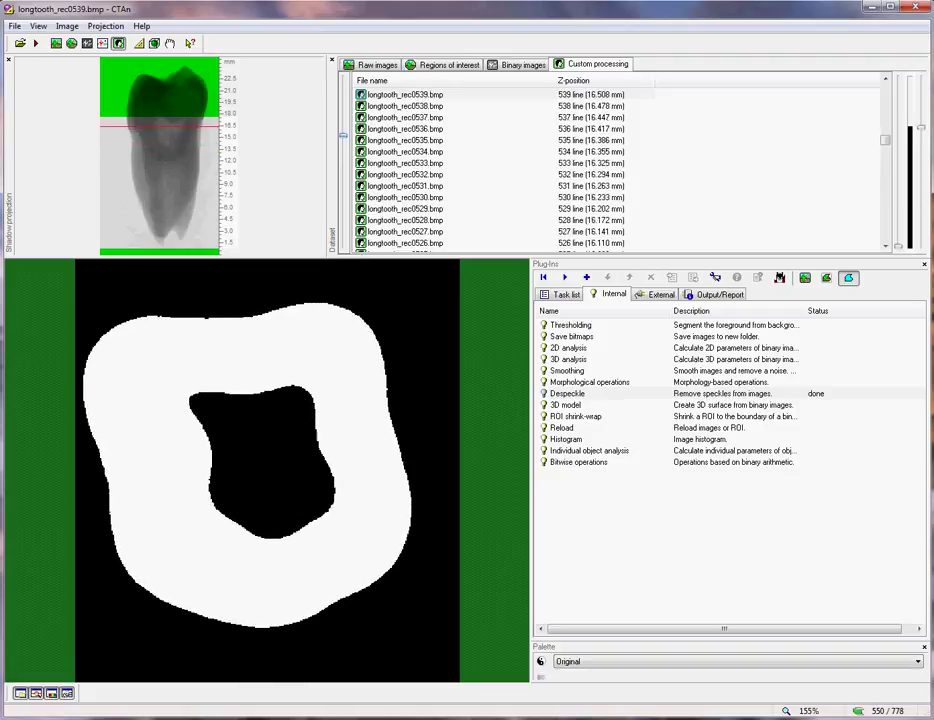
Despeckle the region of interest again, removing pores in 2D space
{"action": "left_click", "coordinate": [567, 393]}
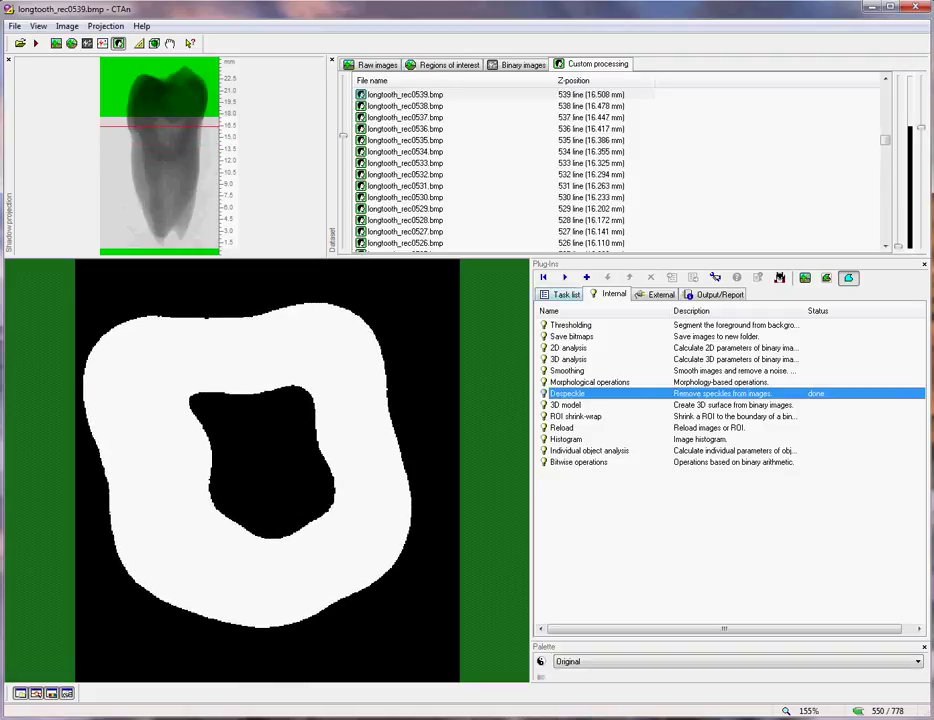
{"action": "left_click", "coordinate": [566, 278]}
{"action": "left_click", "coordinate": [547, 326]}
{"action": "left_click", "coordinate": [541, 338]}
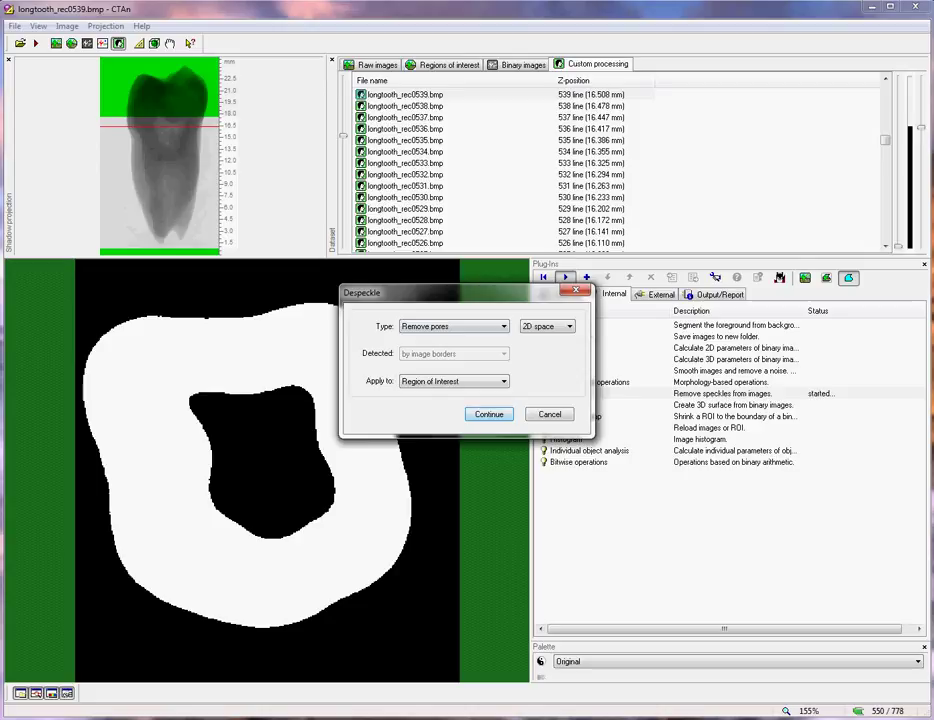
{"action": "key", "text": "Return"}
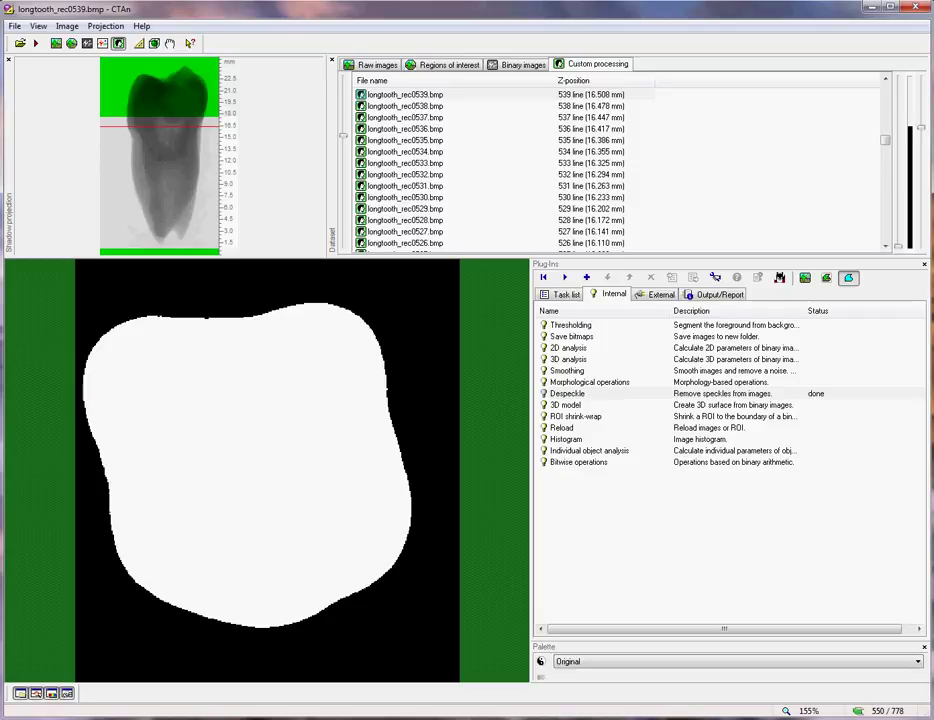
Examine the region of interest through the roots and compare it with the image at slice 412
{"action": "left_click_drag", "start_coordinate": [343, 135], "coordinate": [343, 183]}
{"action": "scroll", "coordinate": [615, 170], "scroll_direction": "down", "scroll_amount": 15}
{"action": "scroll", "coordinate": [615, 170], "scroll_direction": "down", "scroll_amount": 2}
{"action": "scroll", "coordinate": [615, 170], "scroll_direction": "up", "scroll_amount": 20}
{"action": "scroll", "coordinate": [615, 170], "scroll_direction": "up", "scroll_amount": 2}
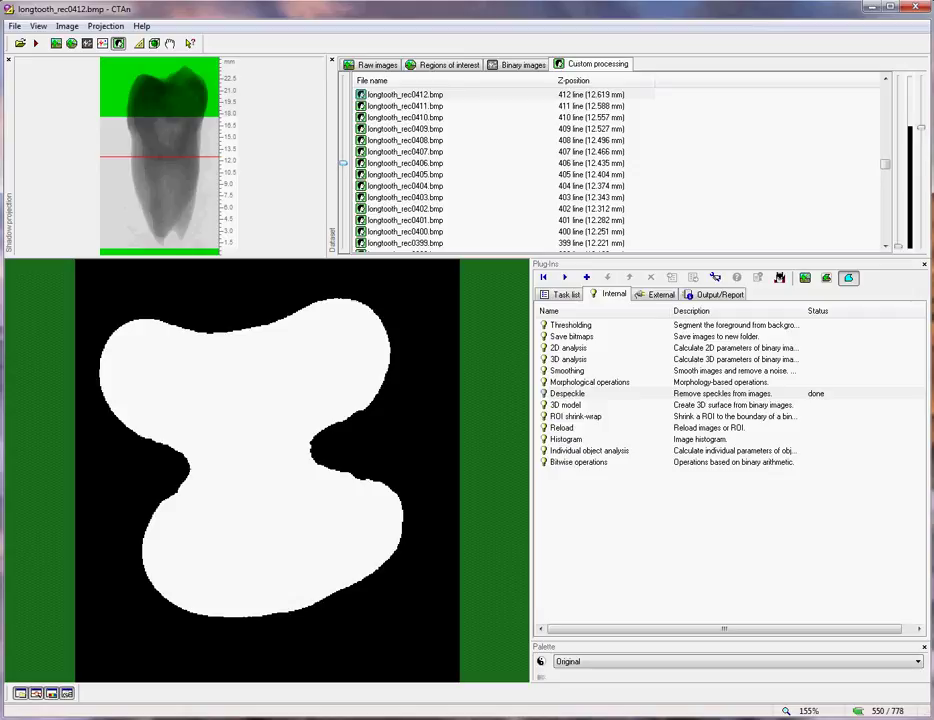
{"action": "left_click", "coordinate": [805, 277]}
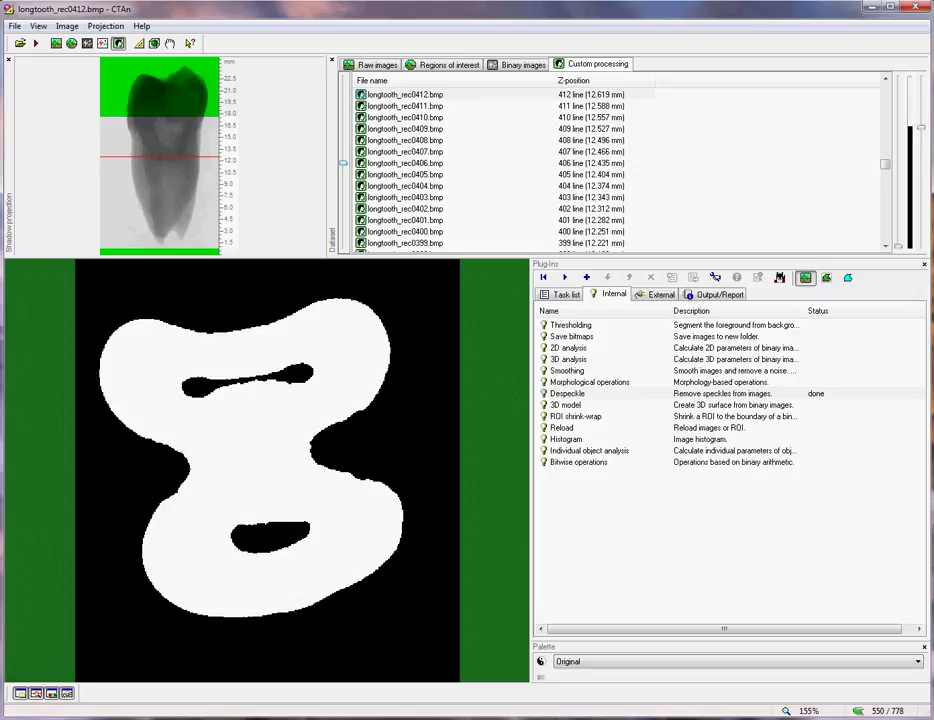
{"action": "left_click", "coordinate": [848, 277]}
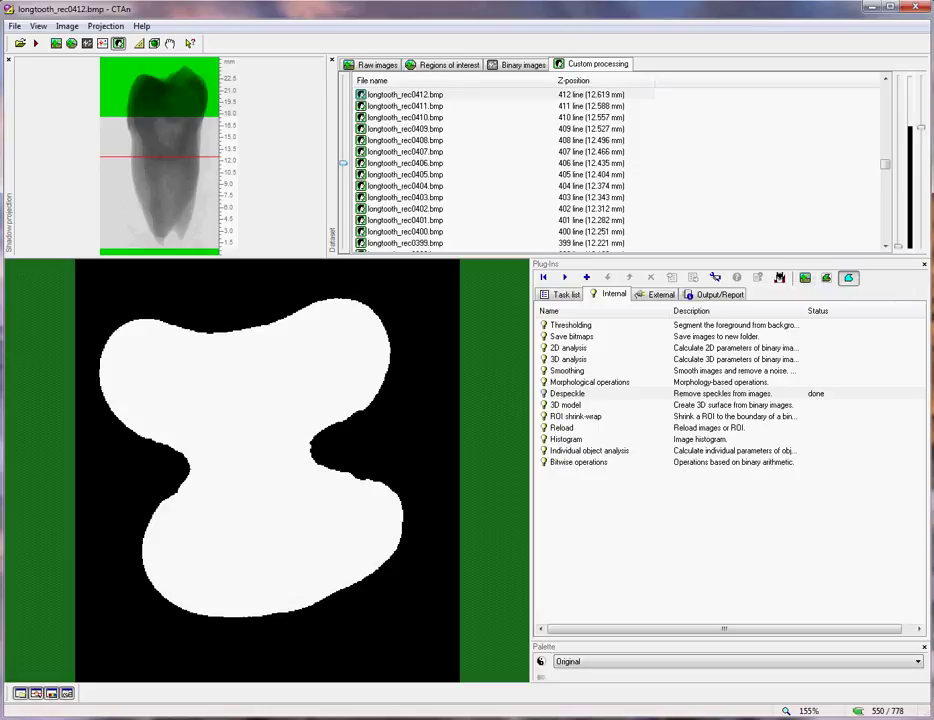
{"action": "left_click", "coordinate": [805, 277]}
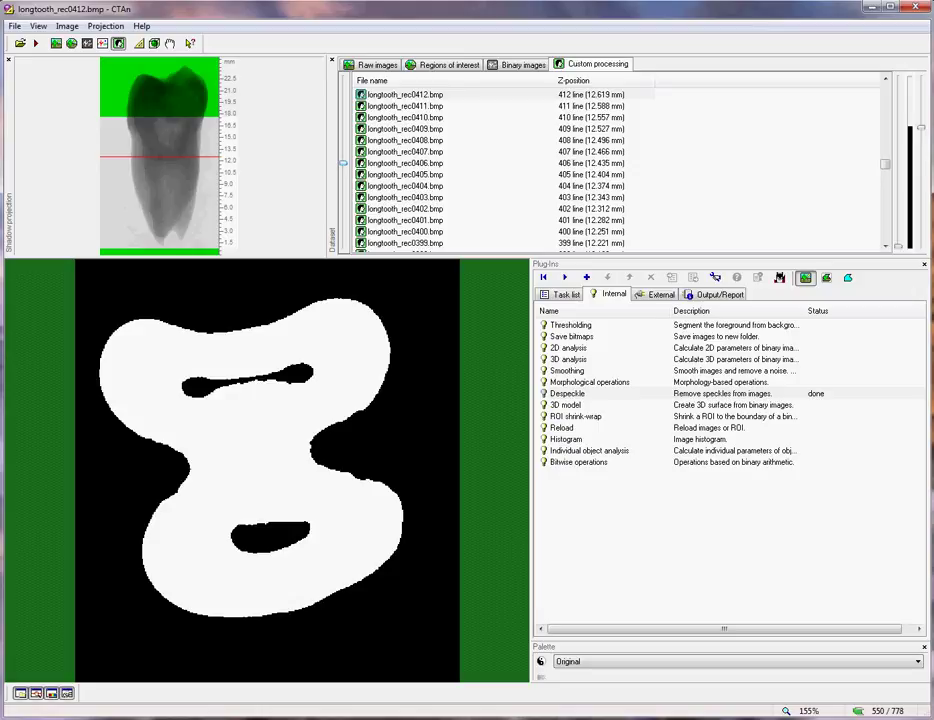
Run a bitwise operation that sets the image to Image XOR Region of Interest
{"action": "left_click", "coordinate": [578, 462]}
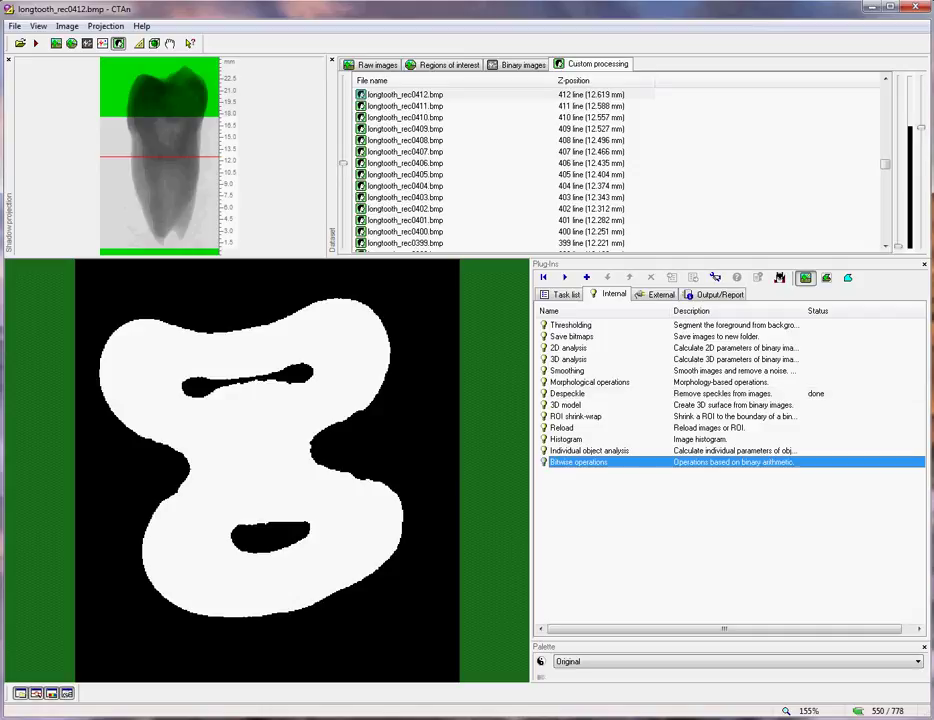
{"action": "left_click", "coordinate": [848, 278]}
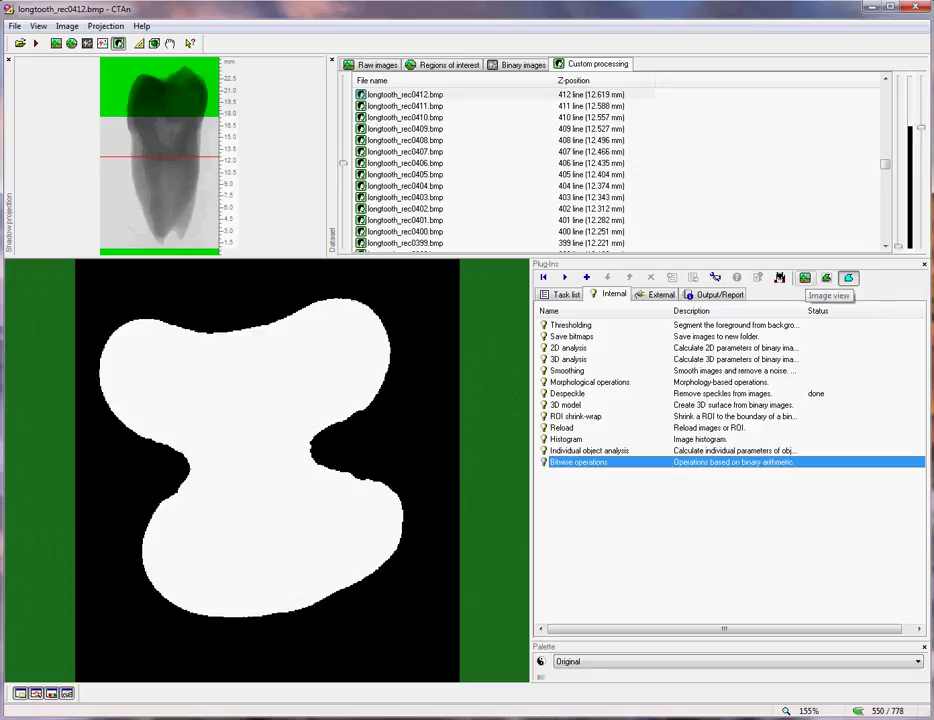
{"action": "left_click", "coordinate": [805, 278]}
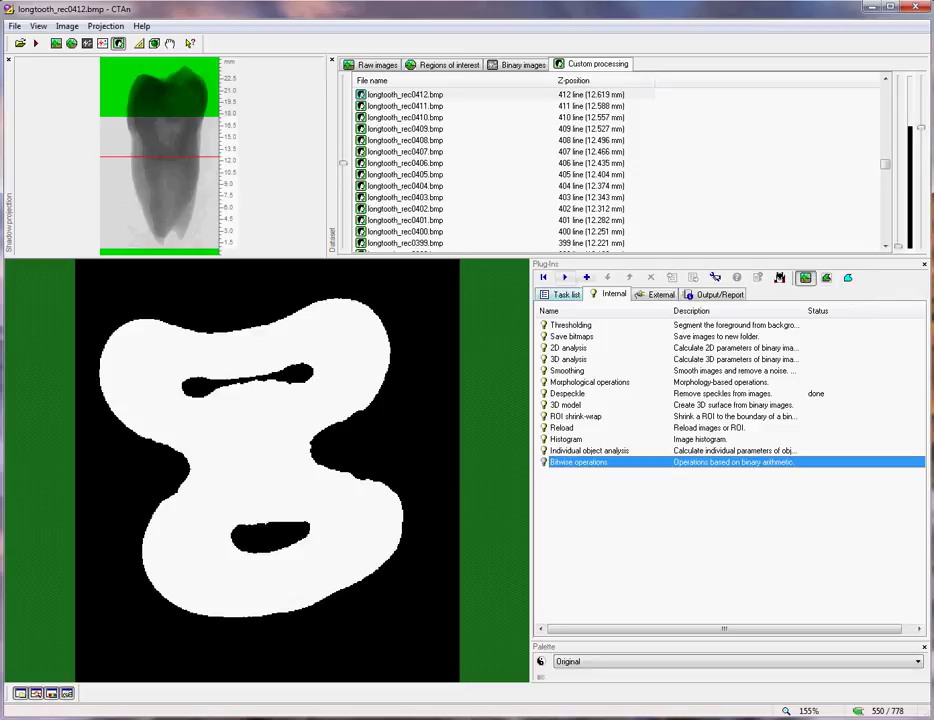
{"action": "left_click", "coordinate": [565, 277]}
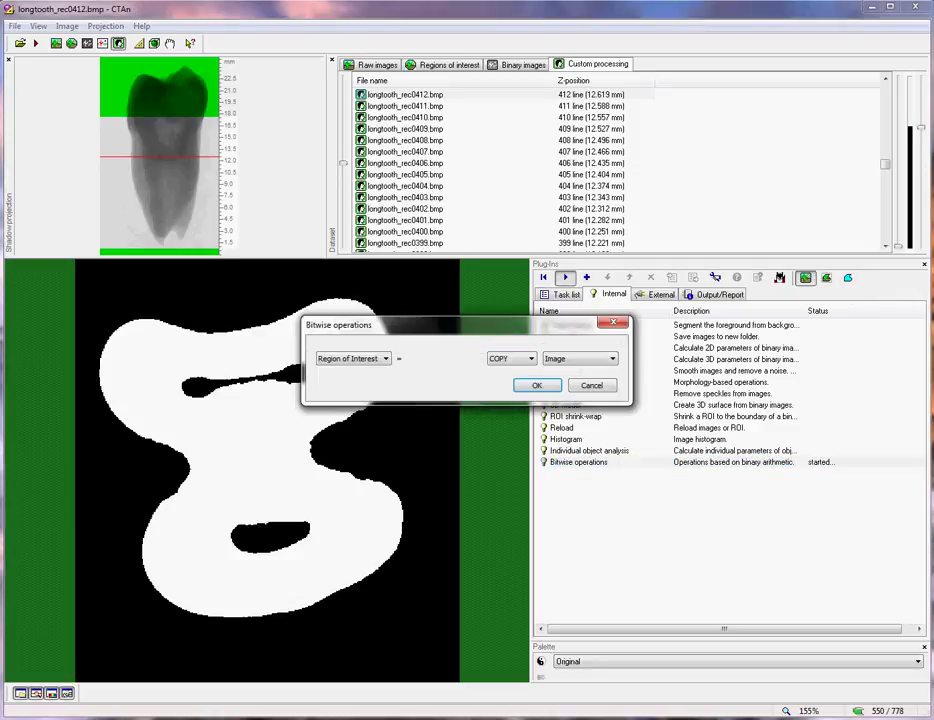
{"action": "left_click", "coordinate": [511, 358]}
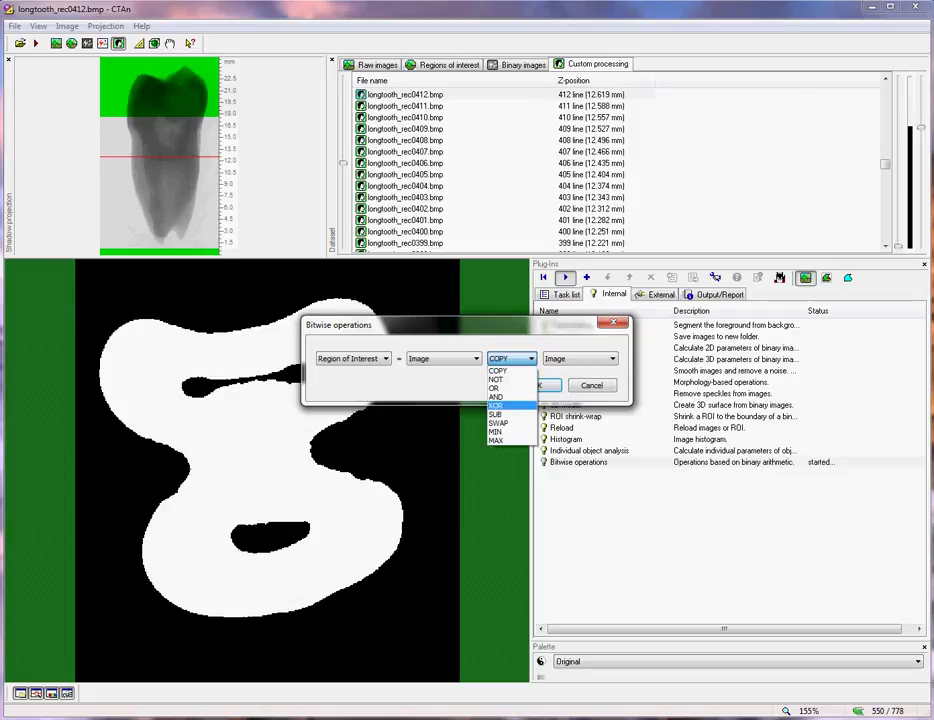
{"action": "left_click", "coordinate": [496, 405]}
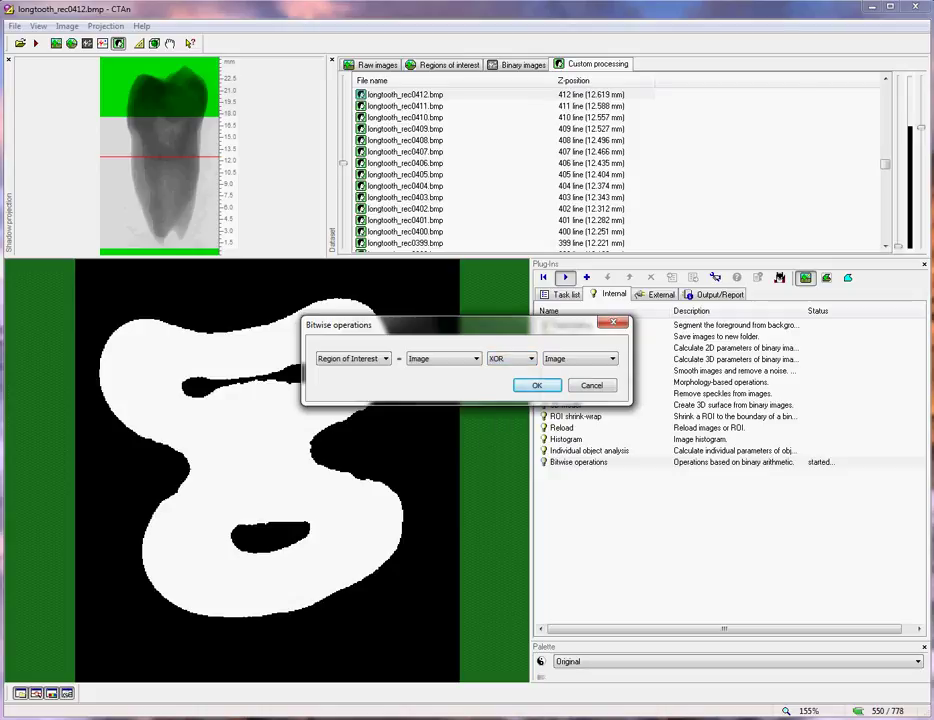
{"action": "left_click", "coordinate": [385, 358]}
{"action": "left_click", "coordinate": [335, 370]}
{"action": "left_click", "coordinate": [580, 358]}
{"action": "left_click", "coordinate": [575, 378]}
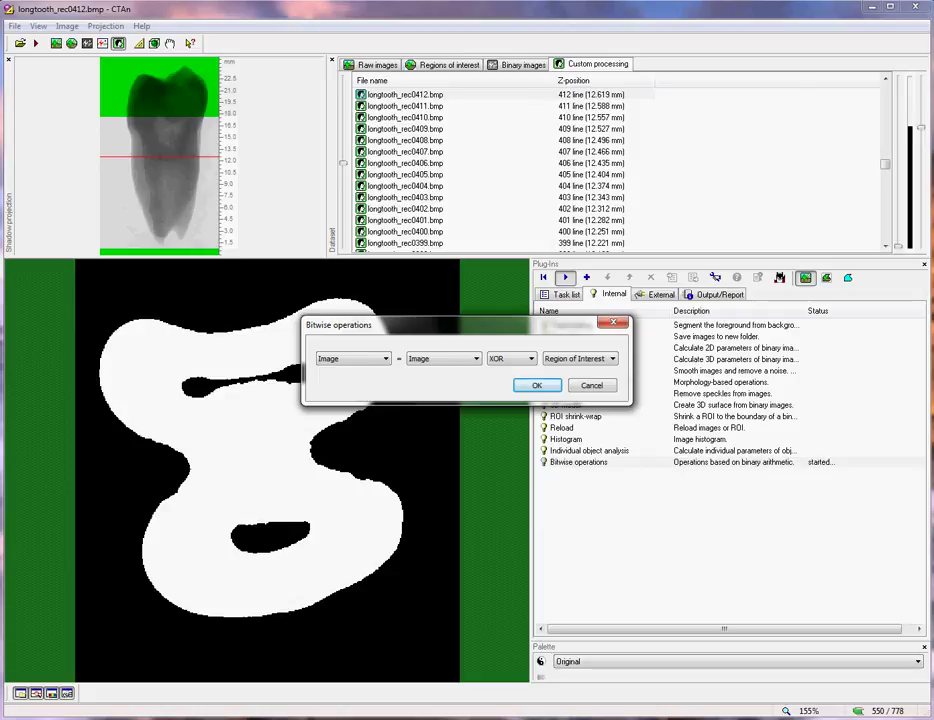
{"action": "key", "text": "Return"}
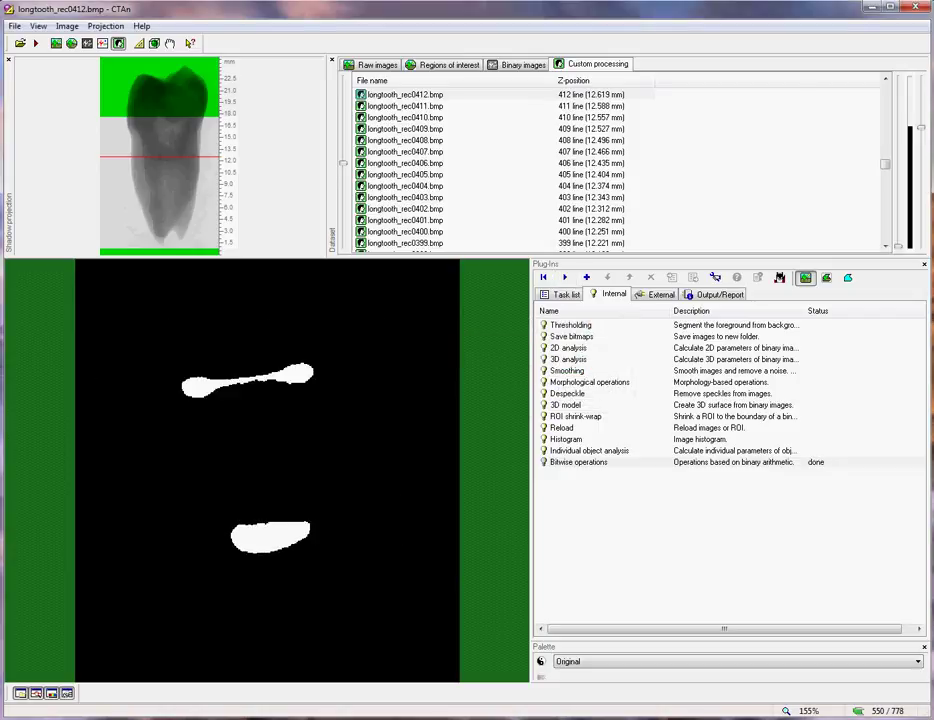
Examine the XOR result in slices along the tooth and compare it with the region of interest at slice 437
{"action": "left_click_drag", "start_coordinate": [343, 163], "coordinate": [343, 195]}
{"action": "key", "text": "Up"}
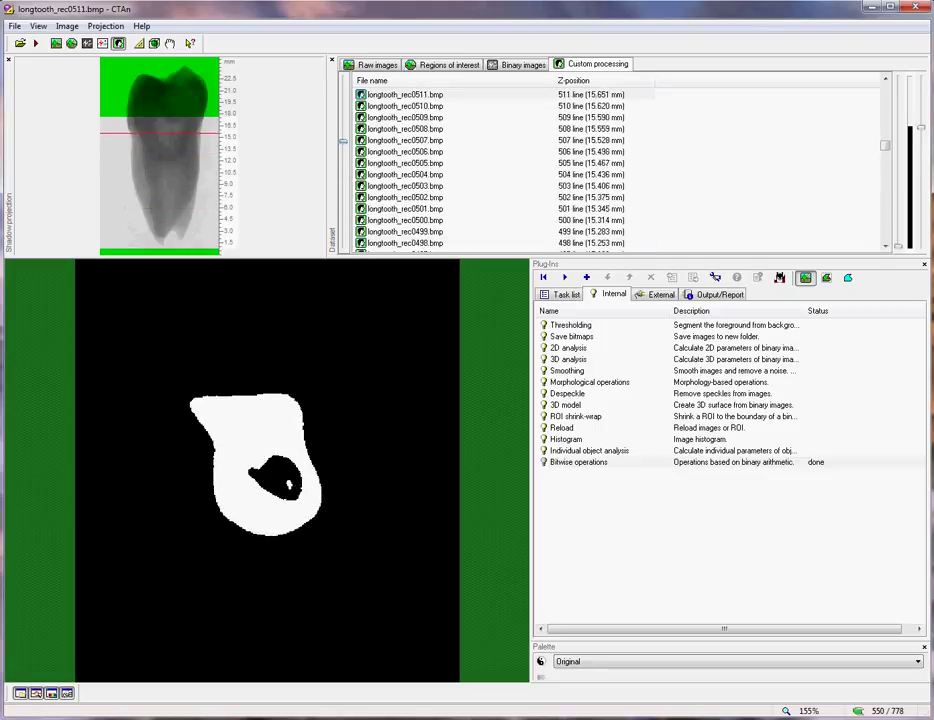
{"action": "key", "text": "Up"}
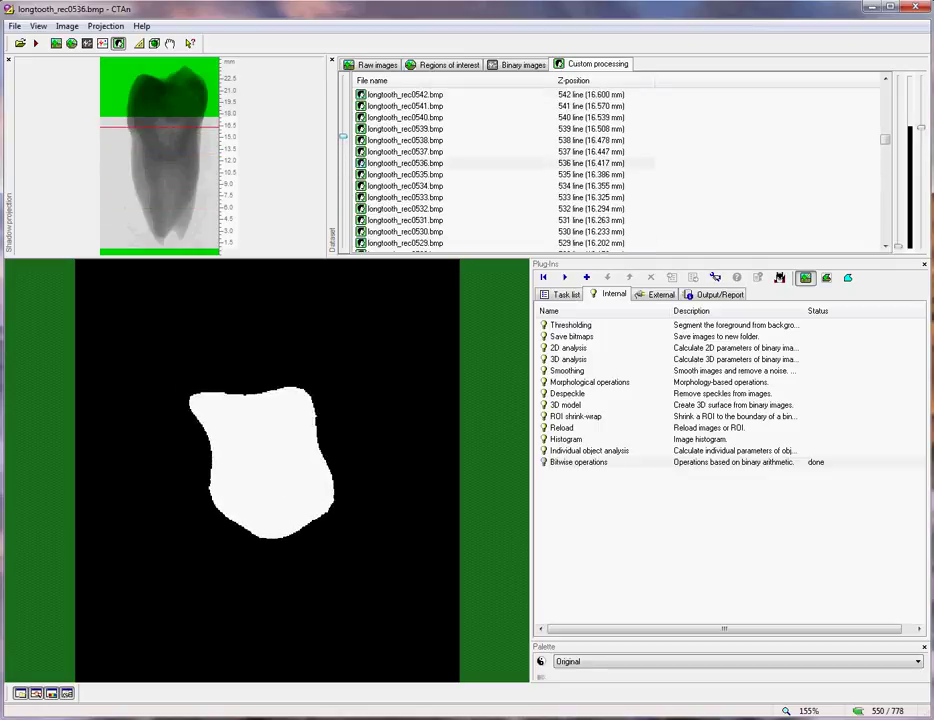
{"action": "key", "text": "Down"}
{"action": "key", "text": "Down"}
{"action": "key", "text": "Down"}
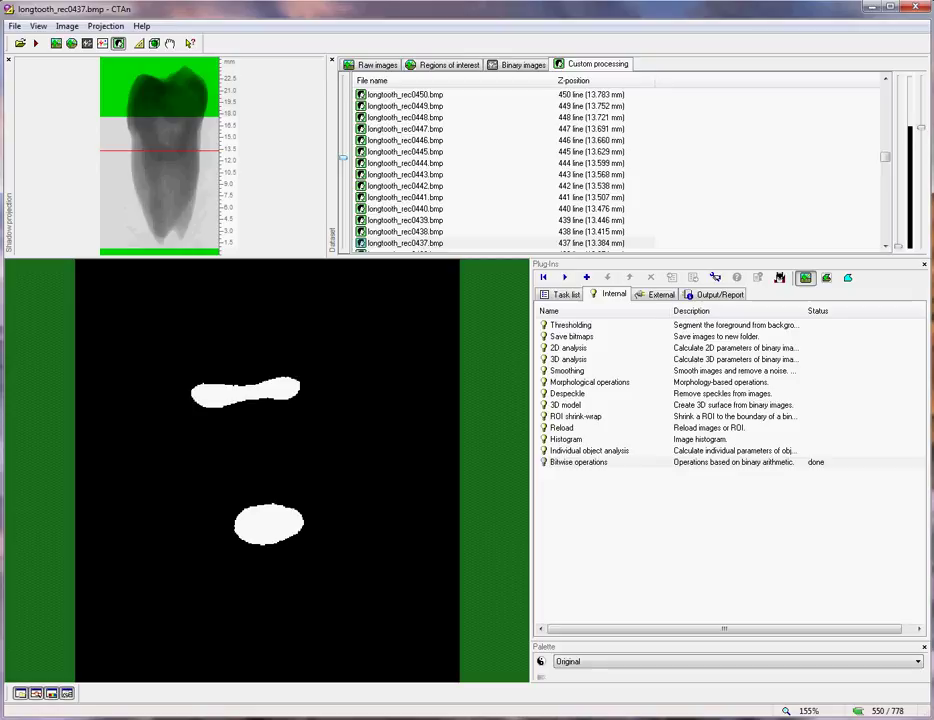
{"action": "left_click", "coordinate": [848, 277]}
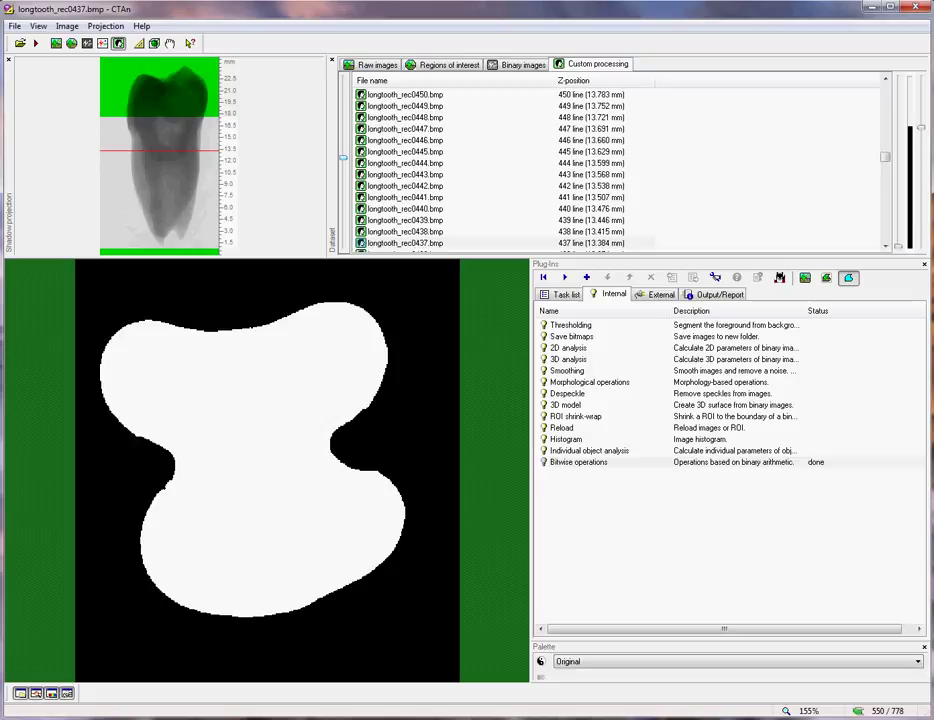
Review the available 3D analysis values and the operations in the current task list
{"action": "double_click", "coordinate": [568, 359]}
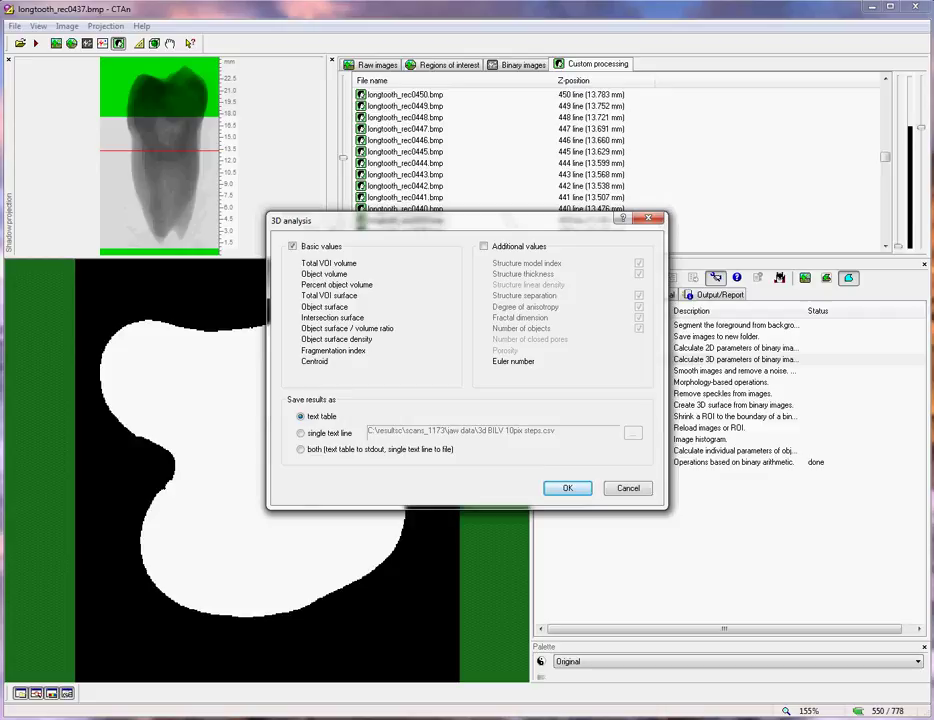
{"action": "left_click", "coordinate": [628, 488]}
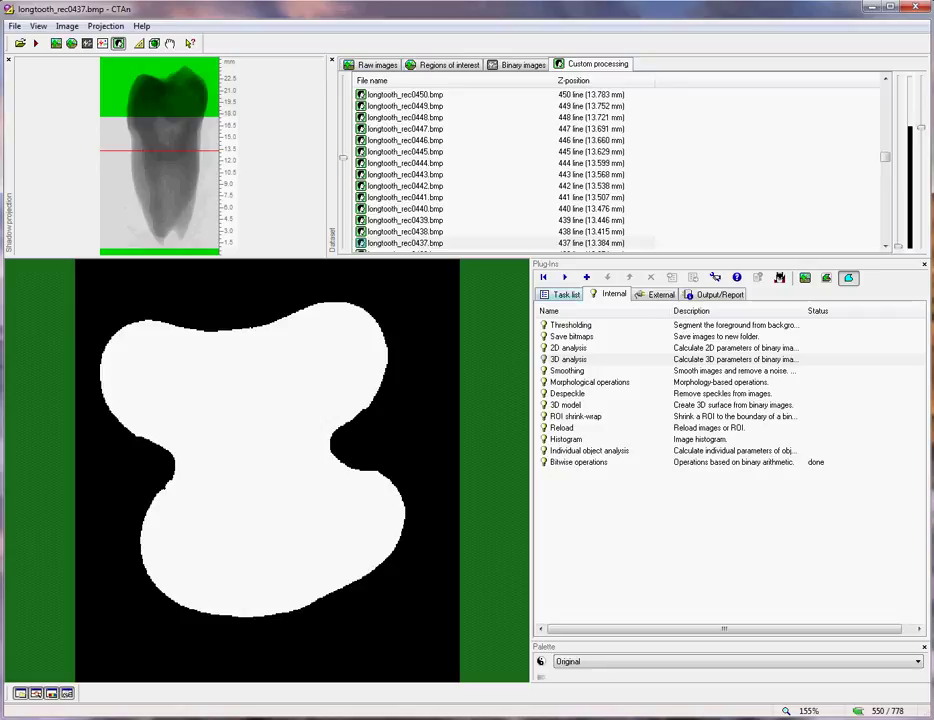
{"action": "left_click", "coordinate": [560, 294]}
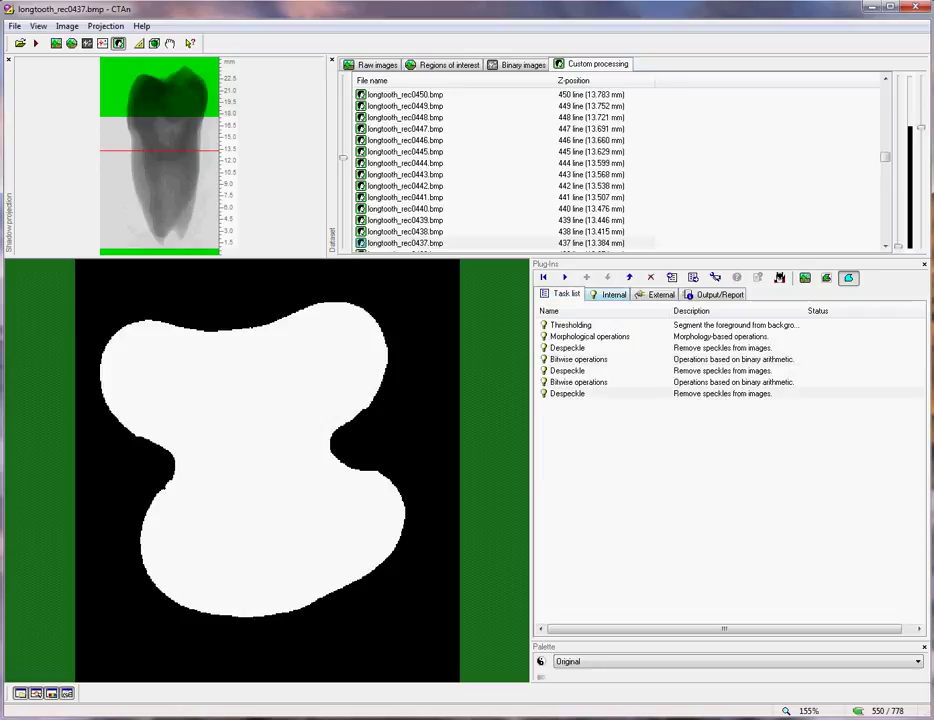
{"action": "left_click", "coordinate": [613, 294]}
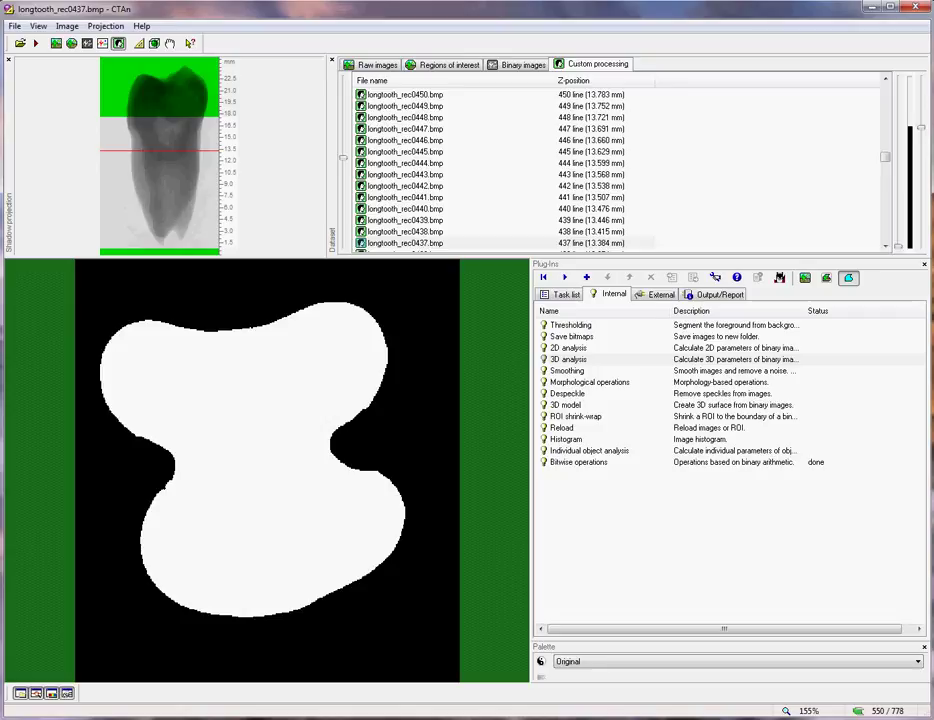
Add Individual object analysis to the task list three times and check the list
{"action": "left_click", "coordinate": [589, 450]}
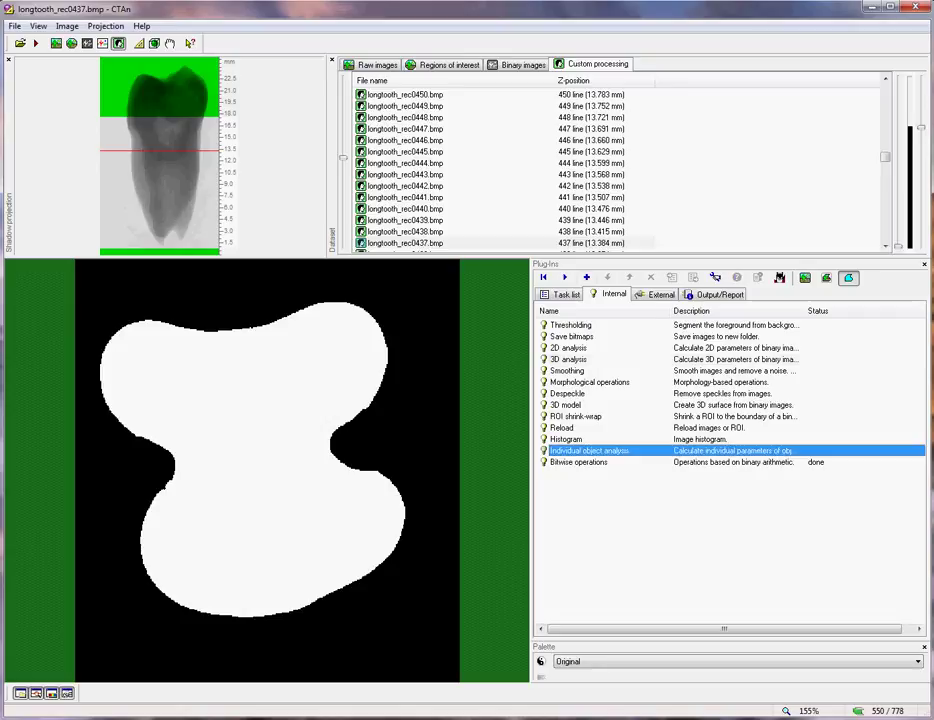
{"action": "left_click", "coordinate": [586, 277]}
{"action": "left_click", "coordinate": [586, 277]}
{"action": "left_click", "coordinate": [560, 294]}
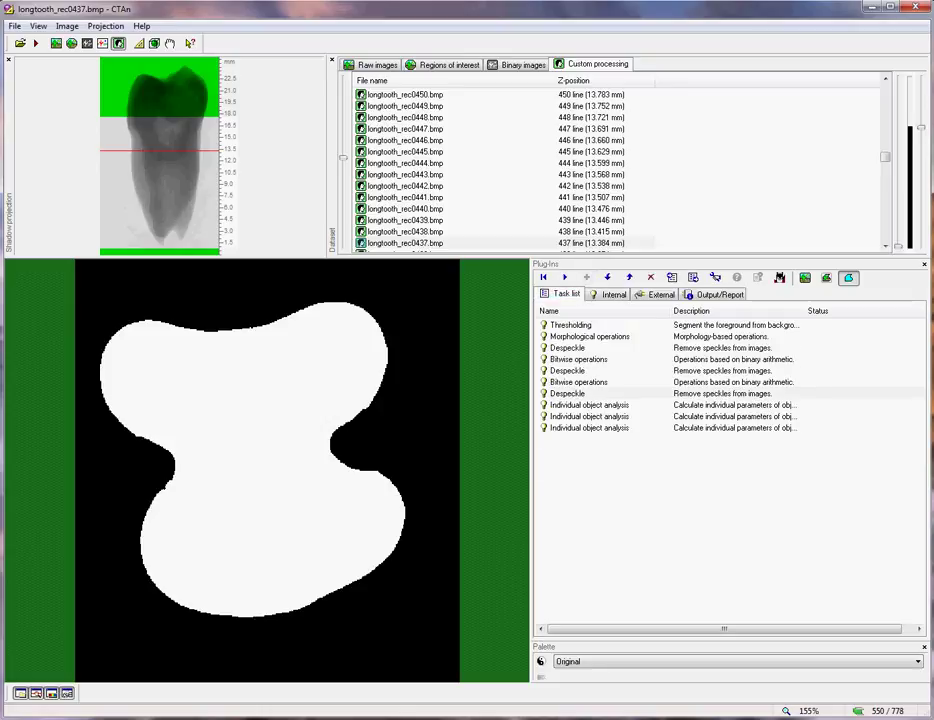
Delete all plug-ins from the task list, starting with Thresholding
{"action": "left_click", "coordinate": [571, 325]}
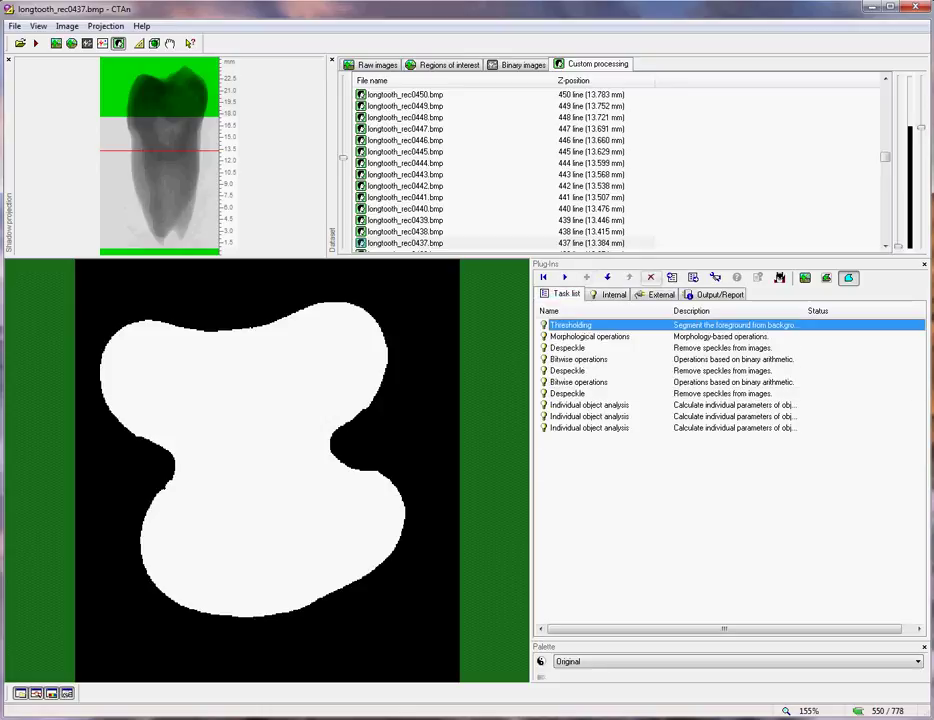
{"action": "triple_click", "coordinate": [651, 277]}
{"action": "triple_click", "coordinate": [651, 277]}
{"action": "triple_click", "coordinate": [651, 277]}
{"action": "left_click", "coordinate": [651, 277]}
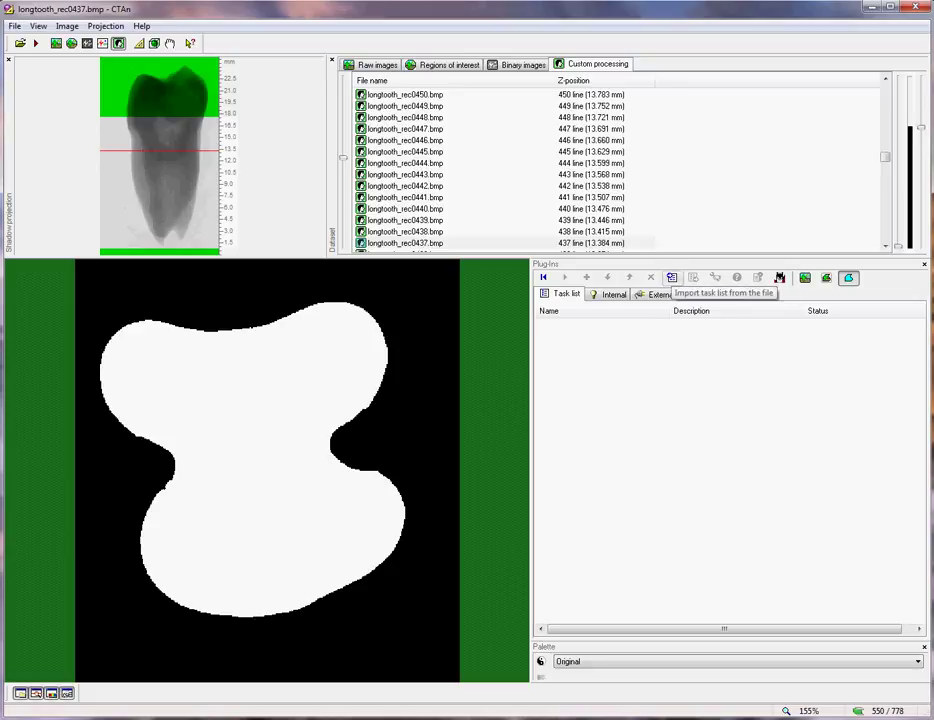
Import the saved task list "binarise pulp canals.ctt" from the task lists folder
{"action": "left_click", "coordinate": [671, 277]}
{"action": "double_click", "coordinate": [315, 323]}
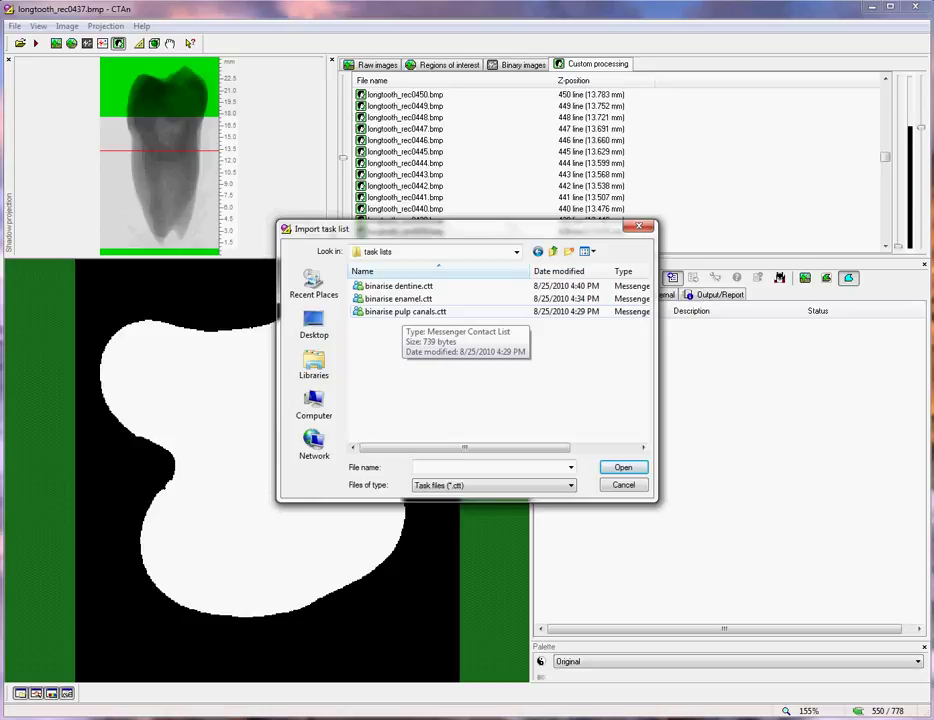
{"action": "left_click", "coordinate": [402, 311]}
{"action": "key", "text": "Return"}
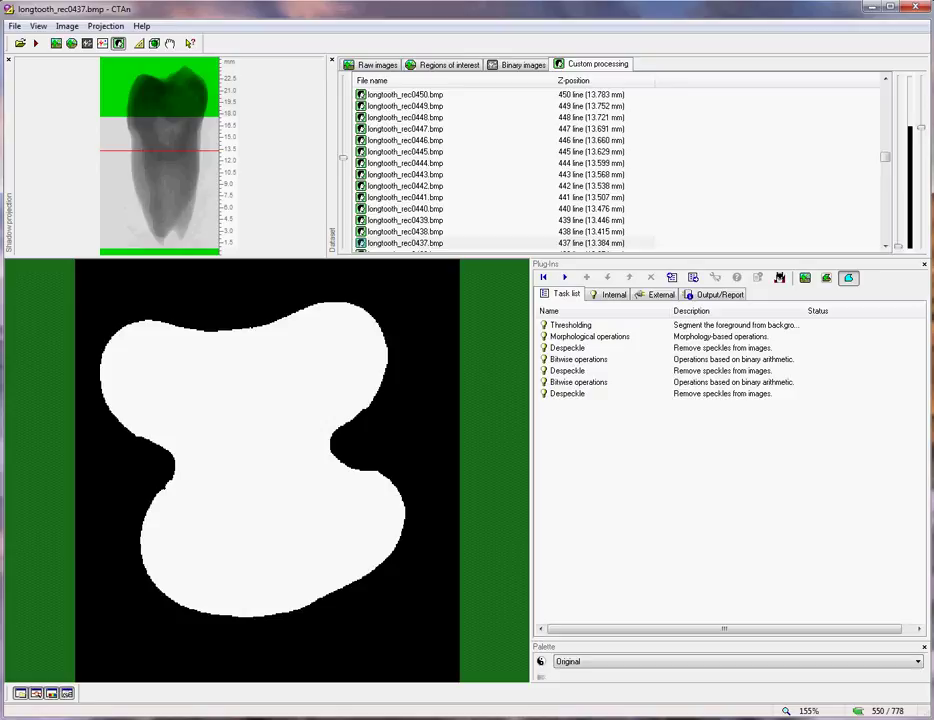
Review the settings of the imported plug-ins in order, from Thresholding through the final Despeckle
{"action": "double_click", "coordinate": [570, 325]}
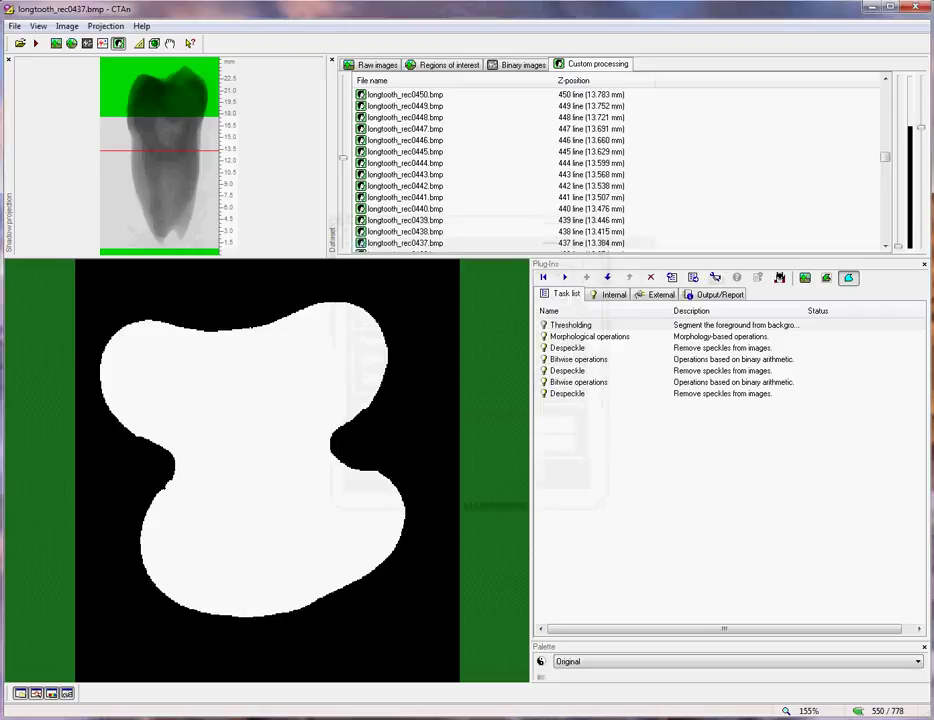
{"action": "double_click", "coordinate": [589, 336]}
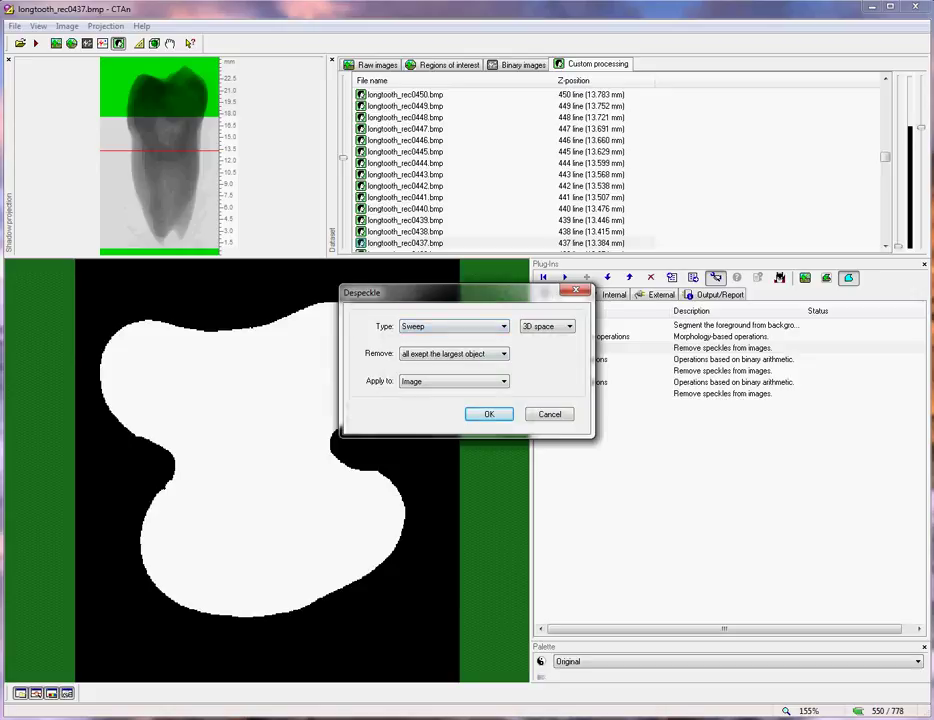
{"action": "key", "text": "Return"}
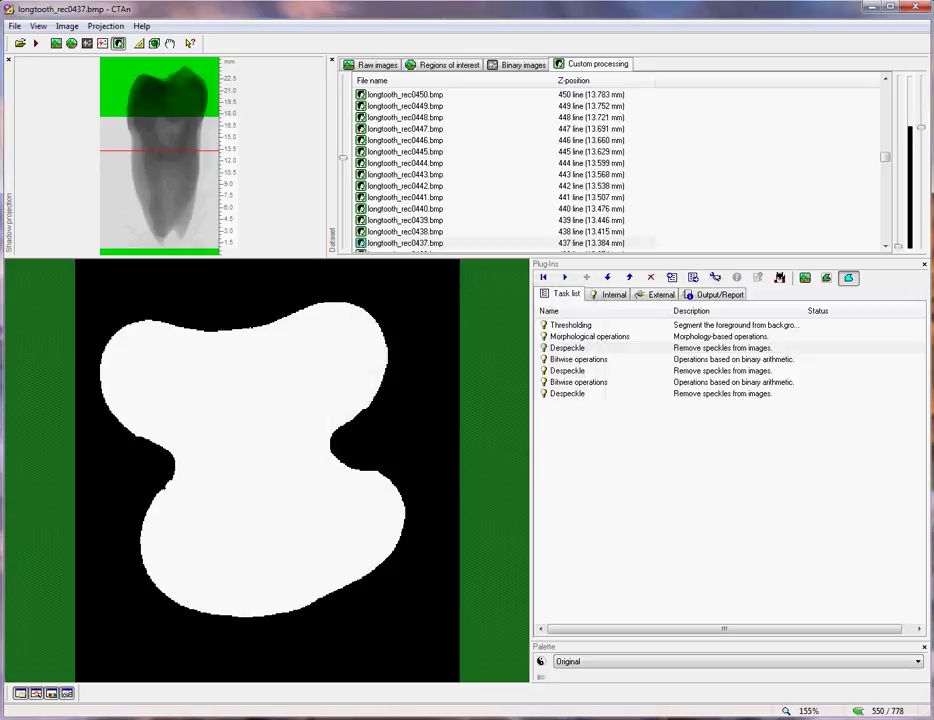
{"action": "double_click", "coordinate": [578, 359]}
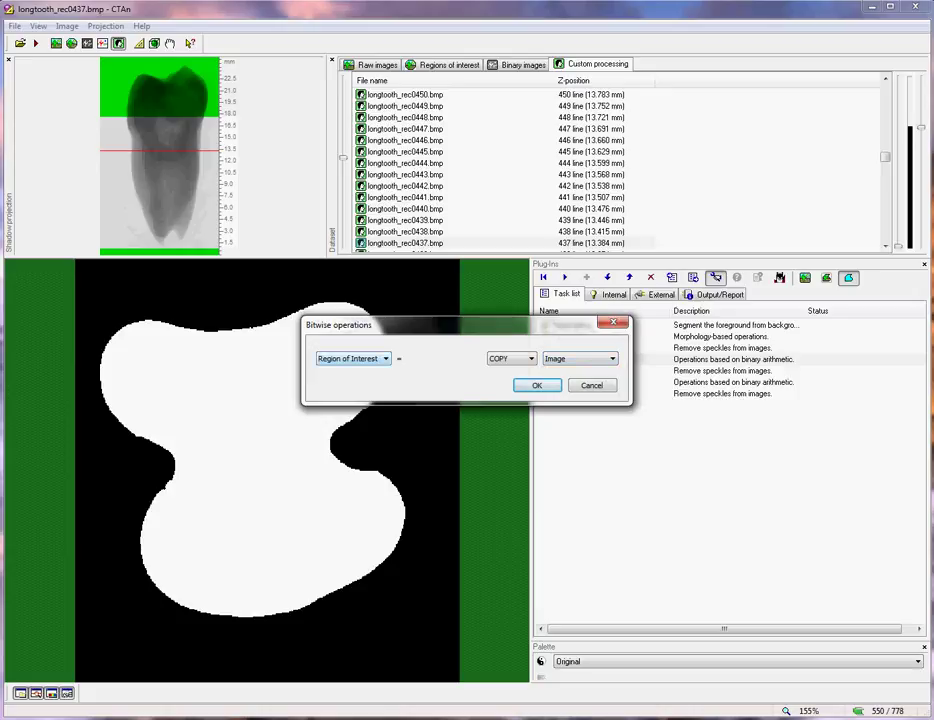
{"action": "key", "text": "Return"}
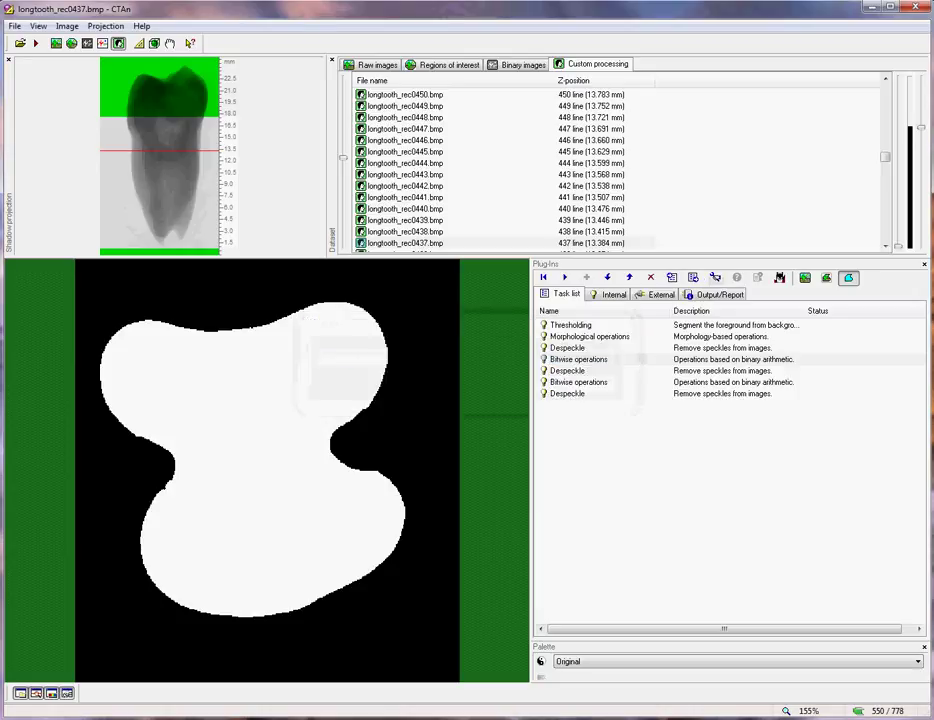
{"action": "double_click", "coordinate": [567, 370]}
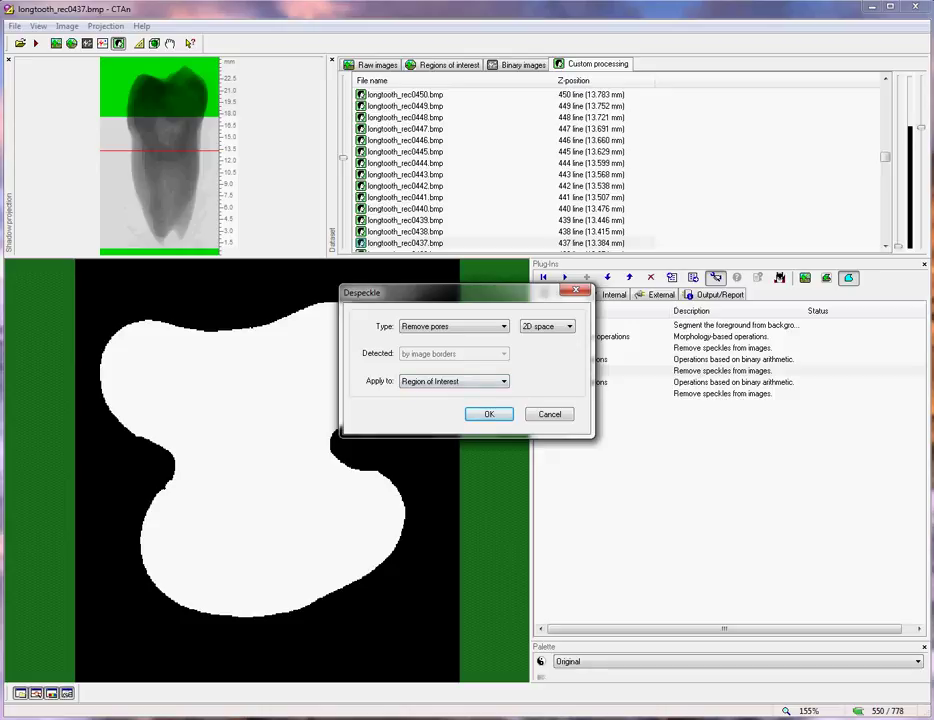
{"action": "key", "text": "Return"}
{"action": "double_click", "coordinate": [578, 382]}
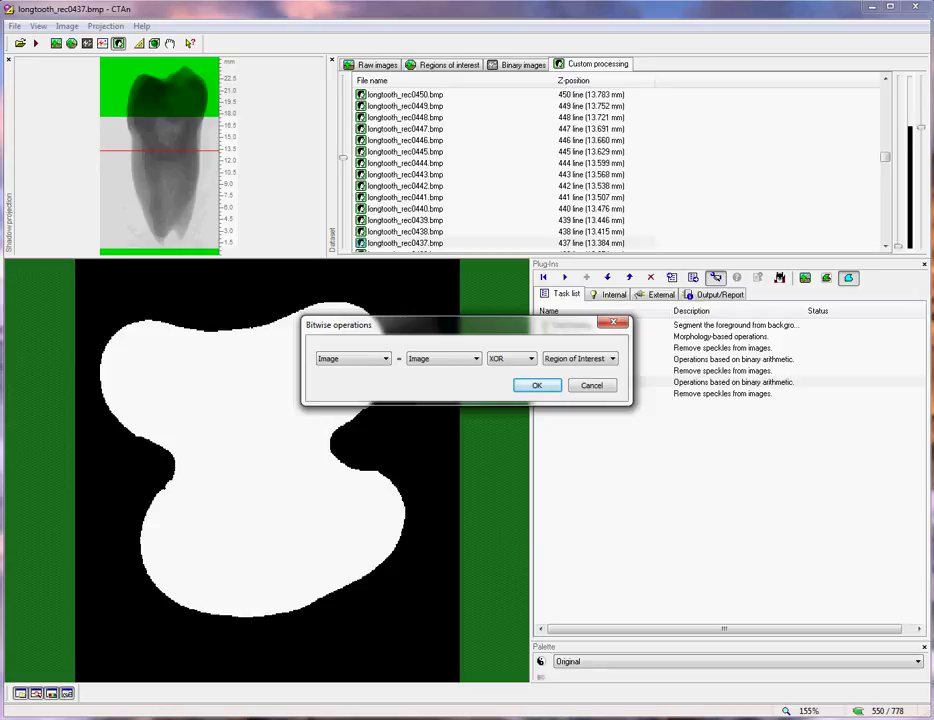
{"action": "key", "text": "Return"}
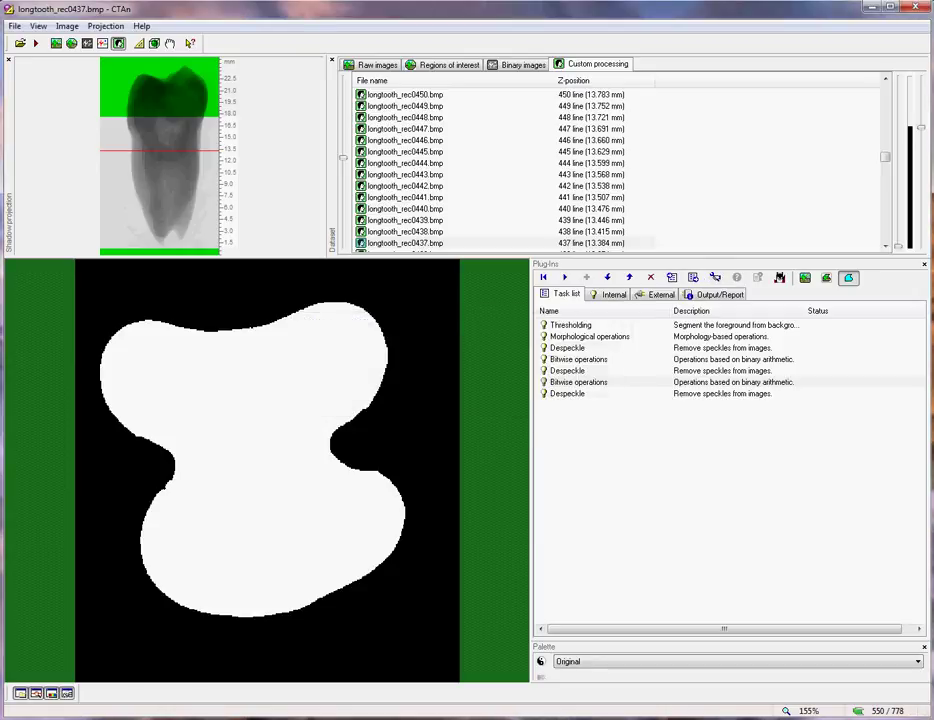
{"action": "double_click", "coordinate": [567, 393]}
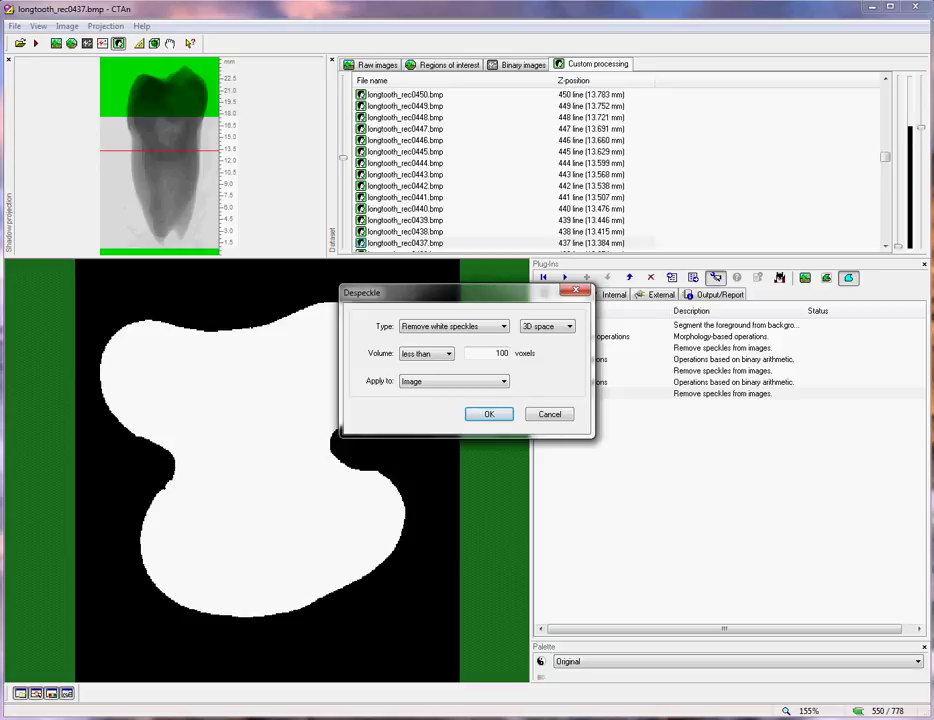
{"action": "key", "text": "Return"}
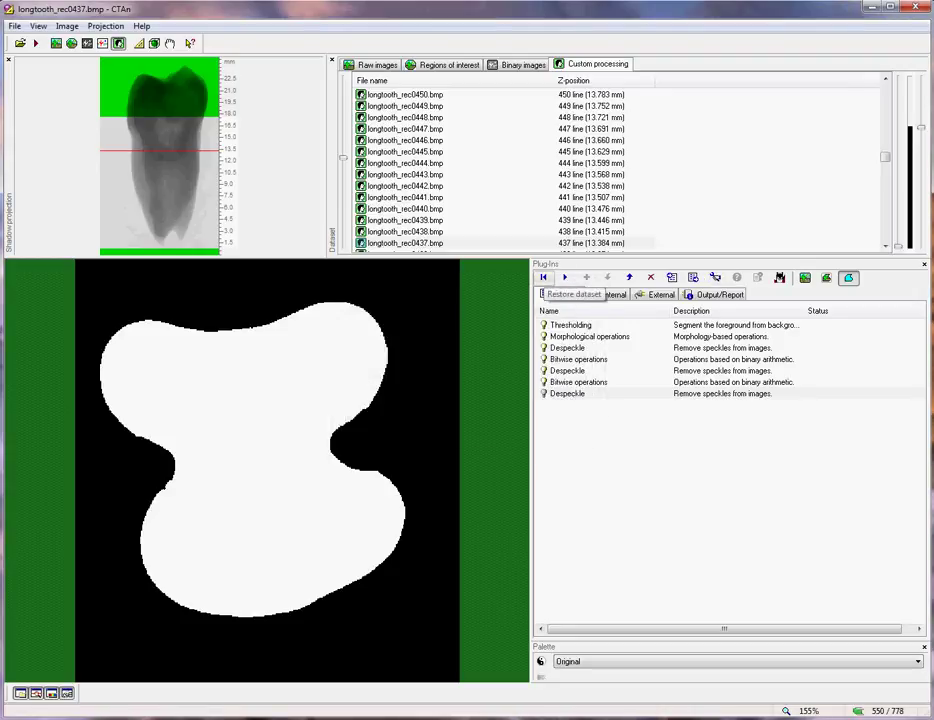
Restore the original dataset and check both its region of interest and its image
{"action": "left_click", "coordinate": [543, 277]}
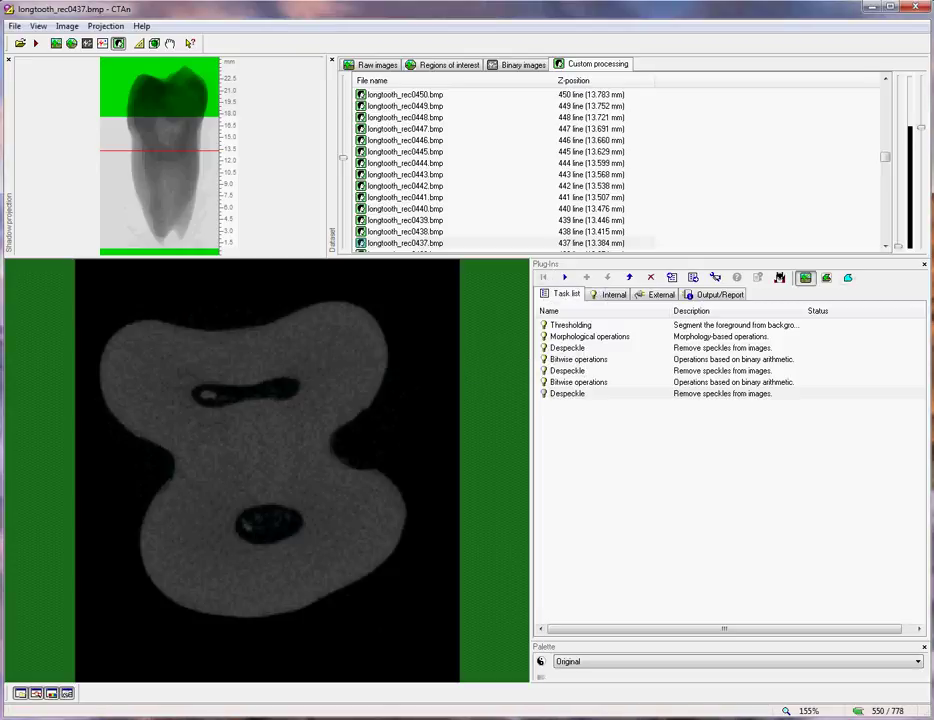
{"action": "left_click", "coordinate": [848, 277]}
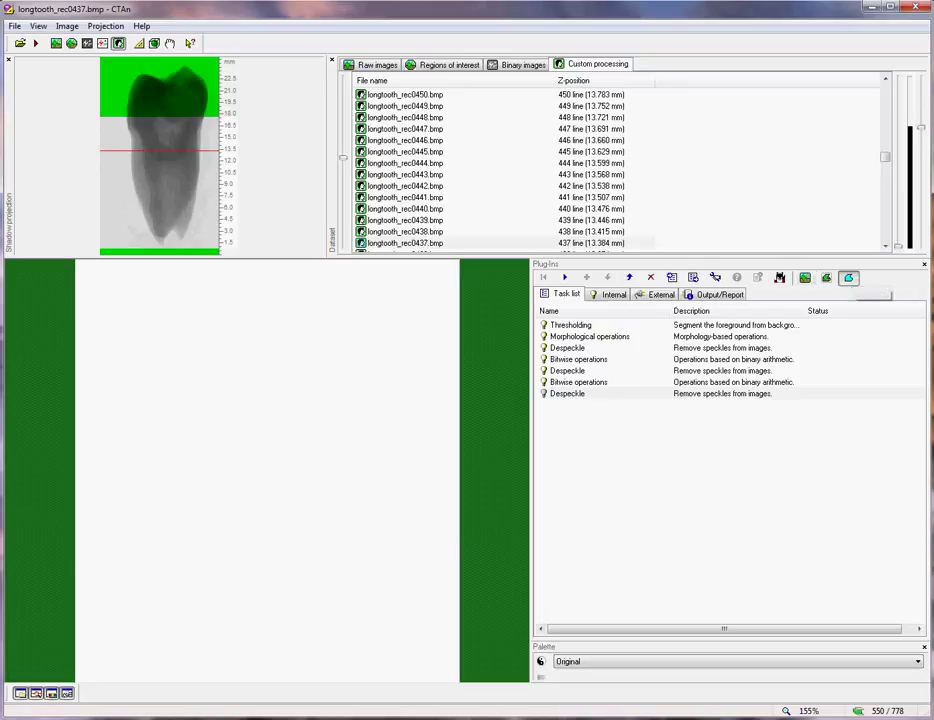
{"action": "left_click", "coordinate": [805, 277]}
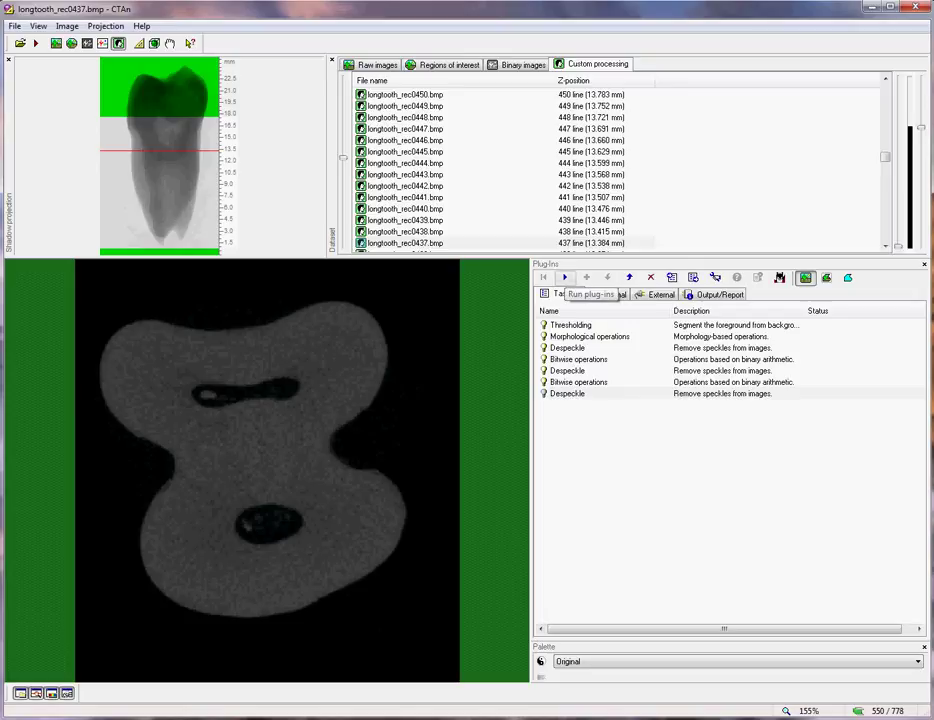
Run the imported task list on the dataset and inspect the binarised pulp canals through the slices
{"action": "left_click", "coordinate": [565, 278]}
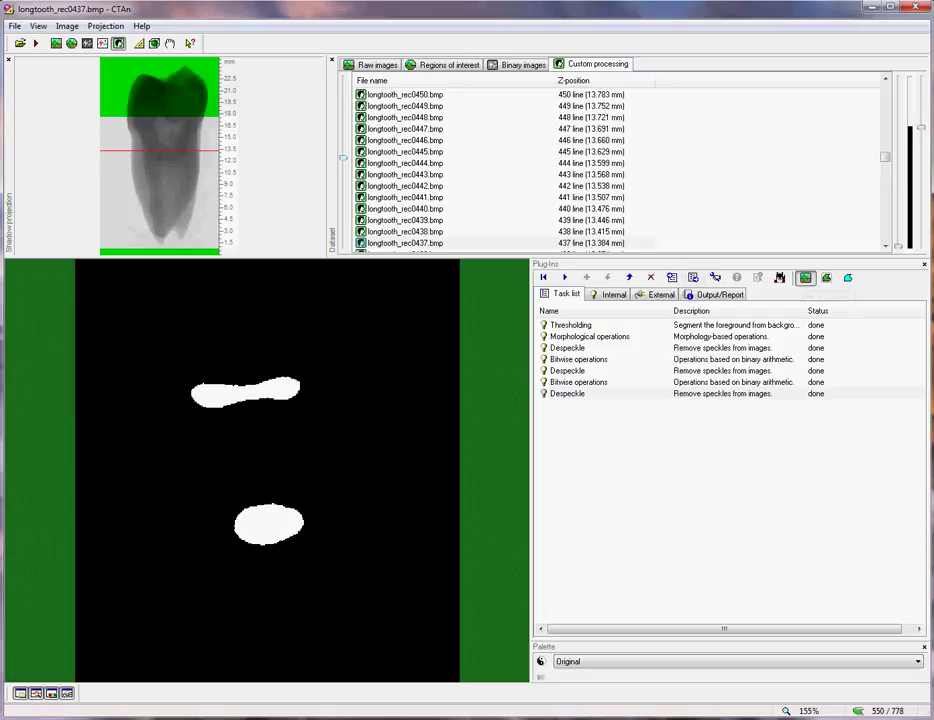
{"action": "left_click_drag", "start_coordinate": [343, 157], "coordinate": [343, 128]}
{"action": "key", "text": "Page_Down"}
{"action": "key", "text": "Page_Down"}
{"action": "key", "text": "Page_Down"}
{"action": "key", "text": "Page_Down"}
{"action": "key", "text": "Page_Down"}
{"action": "key", "text": "Page_Down"}
{"action": "key", "text": "Page_Down"}
{"action": "key", "text": "Page_Down"}
{"action": "key", "text": "Page_Down"}
{"action": "key", "text": "Page_Down"}
{"action": "key", "text": "Page_Down"}
{"action": "key", "text": "Page_Down"}
{"action": "key", "text": "Page_Down"}
{"action": "key", "text": "Page_Down"}
{"action": "key", "text": "Page_Down"}
{"action": "key", "text": "Page_Up"}
{"action": "key", "text": "Page_Up"}
{"action": "key", "text": "Page_Up"}
{"action": "key", "text": "Page_Up"}
{"action": "key", "text": "Page_Up"}
{"action": "key", "text": "Page_Up"}
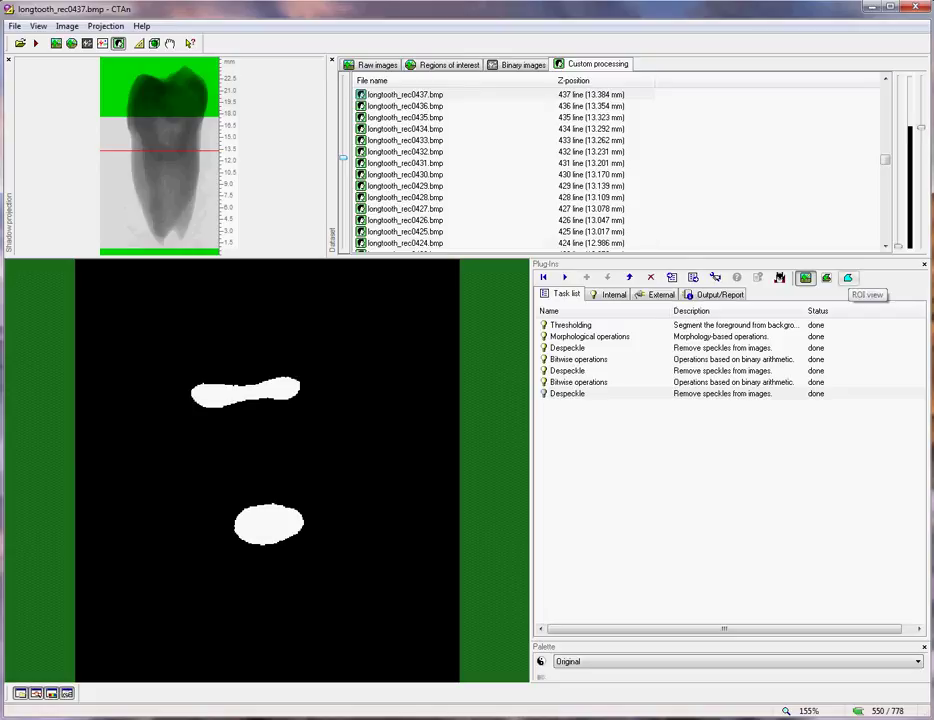
Switch to the ROI view and examine the region of interest through the slices, down the roots and back up
{"action": "left_click", "coordinate": [848, 278]}
{"action": "mouse_move", "coordinate": [343, 158]}
{"action": "left_mouse_down"}
{"action": "mouse_move", "coordinate": [343, 148]}
{"action": "mouse_move", "coordinate": [343, 180]}
{"action": "left_mouse_up"}
{"action": "key", "text": "Page_Down"}
{"action": "key", "text": "Page_Down"}
{"action": "key", "text": "Page_Down"}
{"action": "key", "text": "Page_Down"}
{"action": "key", "text": "Page_Down"}
{"action": "key", "text": "Page_Down"}
{"action": "key", "text": "Page_Down"}
{"action": "key", "text": "Page_Down"}
{"action": "key", "text": "Page_Down"}
{"action": "key", "text": "Page_Down"}
{"action": "key", "text": "Page_Down"}
{"action": "key", "text": "Page_Down"}
{"action": "key", "text": "Page_Down"}
{"action": "key", "text": "Page_Down"}
{"action": "key", "text": "Page_Down"}
{"action": "key", "text": "Page_Down"}
{"action": "key", "text": "Page_Down"}
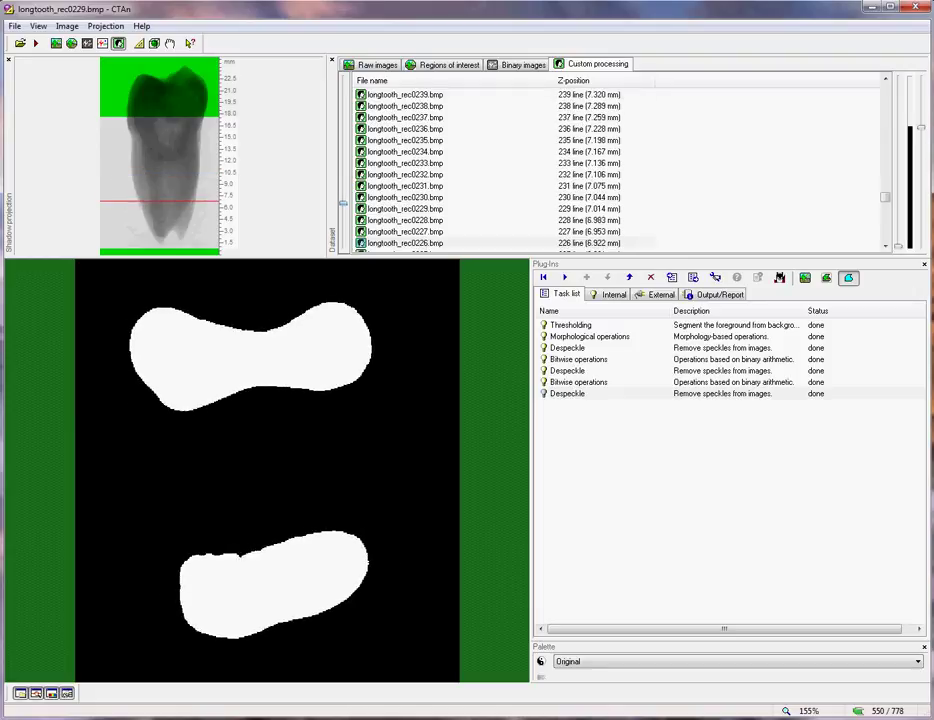
{"action": "key", "text": "Page_Up"}
{"action": "key", "text": "Page_Up"}
{"action": "key", "text": "Page_Up"}
{"action": "key", "text": "Page_Up"}
{"action": "key", "text": "Page_Up"}
{"action": "key", "text": "Page_Up"}
{"action": "key", "text": "Page_Up"}
{"action": "key", "text": "Page_Up"}
{"action": "key", "text": "Page_Up"}
{"action": "key", "text": "Page_Up"}
{"action": "key", "text": "Page_Up"}
{"action": "key", "text": "Page_Up"}
{"action": "key", "text": "Page_Up"}
{"action": "key", "text": "Page_Up"}
{"action": "key", "text": "Page_Up"}
{"action": "key", "text": "Page_Up"}
{"action": "key", "text": "Page_Up"}
{"action": "key", "text": "Page_Up"}
{"action": "key", "text": "Page_Up"}
{"action": "key", "text": "Page_Up"}
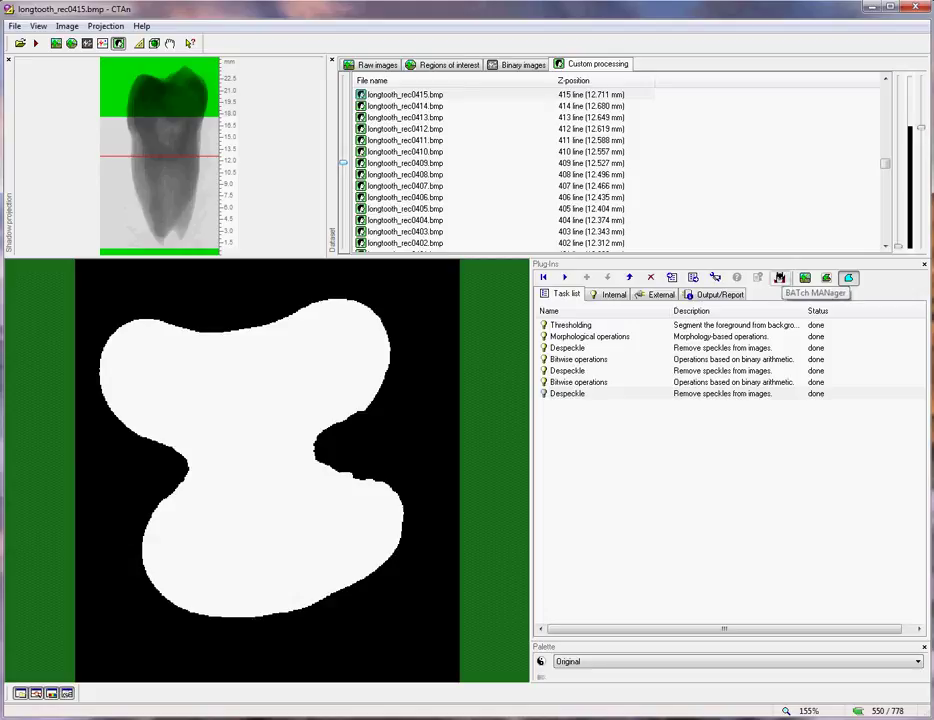
Open the batch manager and look over its available internal plug-ins and the loaded task list
{"action": "left_click", "coordinate": [779, 277]}
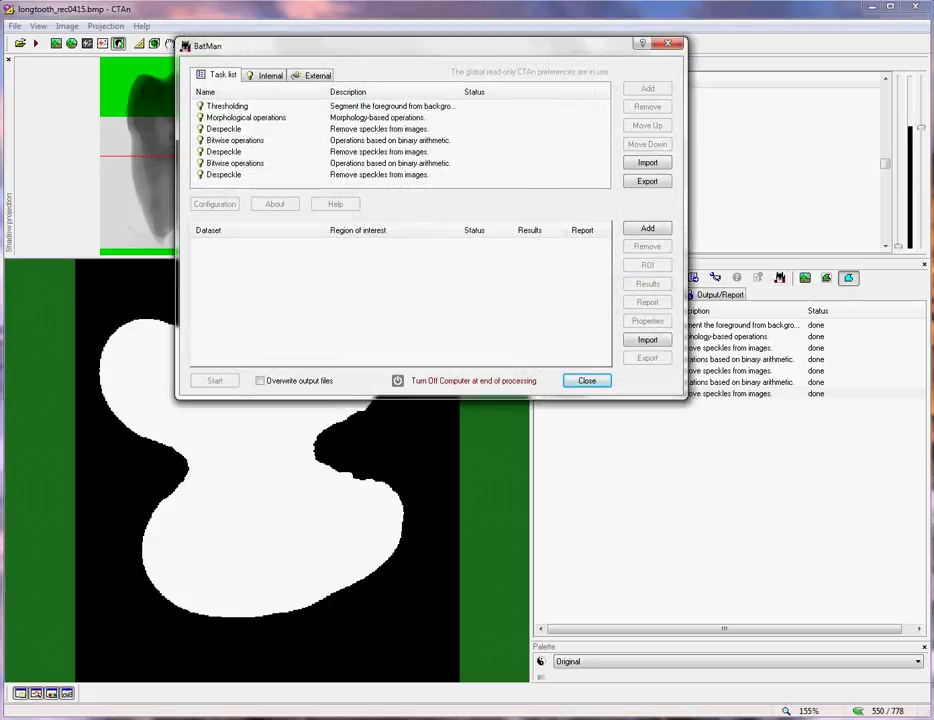
{"action": "left_click", "coordinate": [265, 75]}
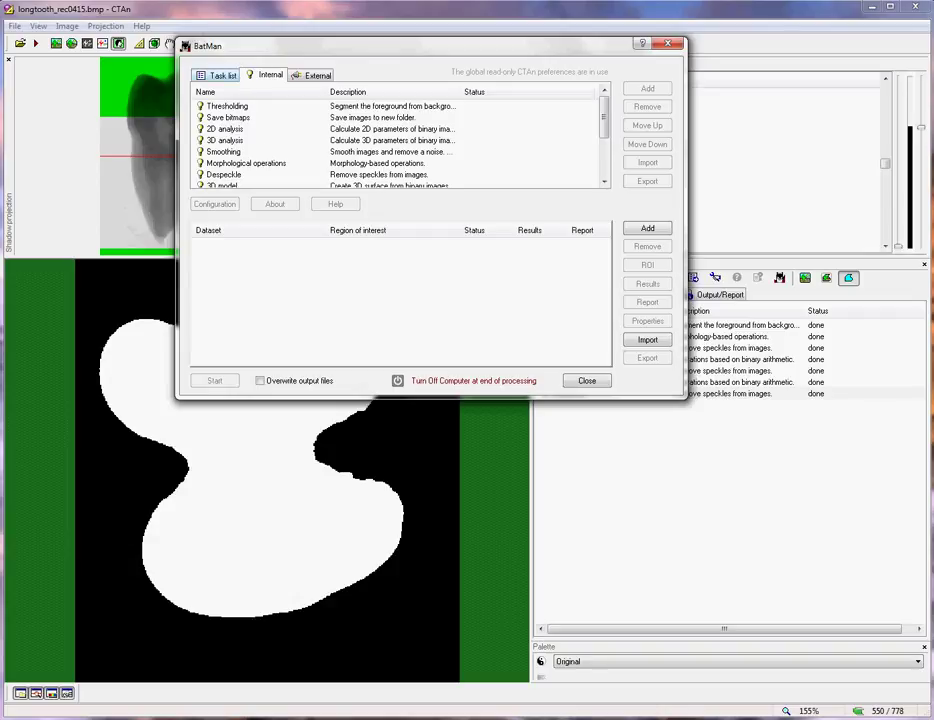
{"action": "left_click", "coordinate": [216, 75]}
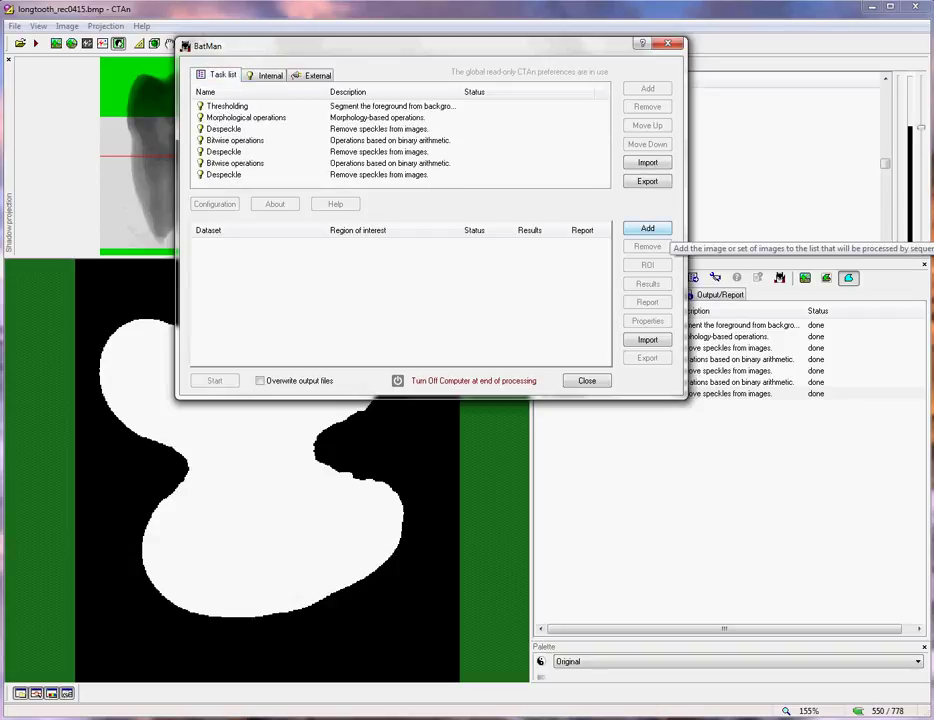
Try adding the longtooth_r2 dataset to the batch, view its available ROI files without loading one, and close the batch manager
{"action": "left_click", "coordinate": [648, 228]}
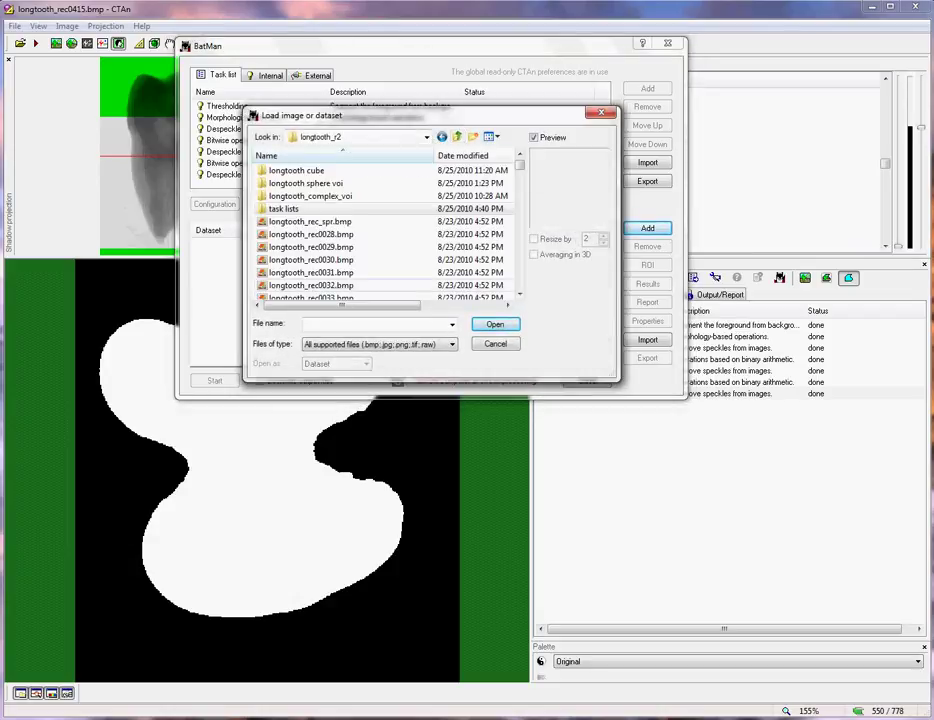
{"action": "key", "text": "Return"}
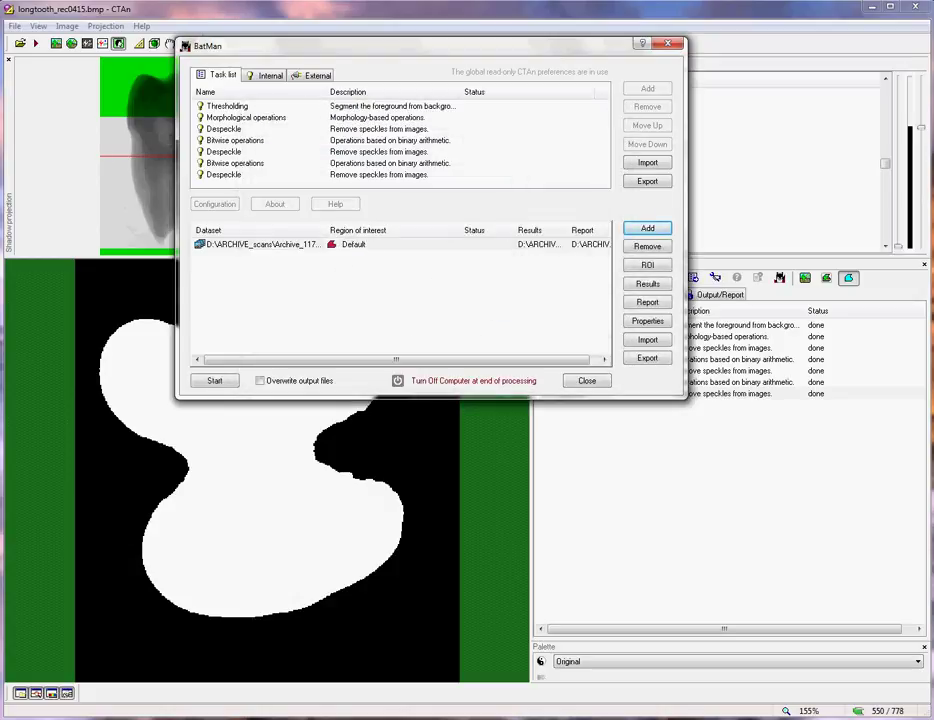
{"action": "left_click", "coordinate": [647, 265]}
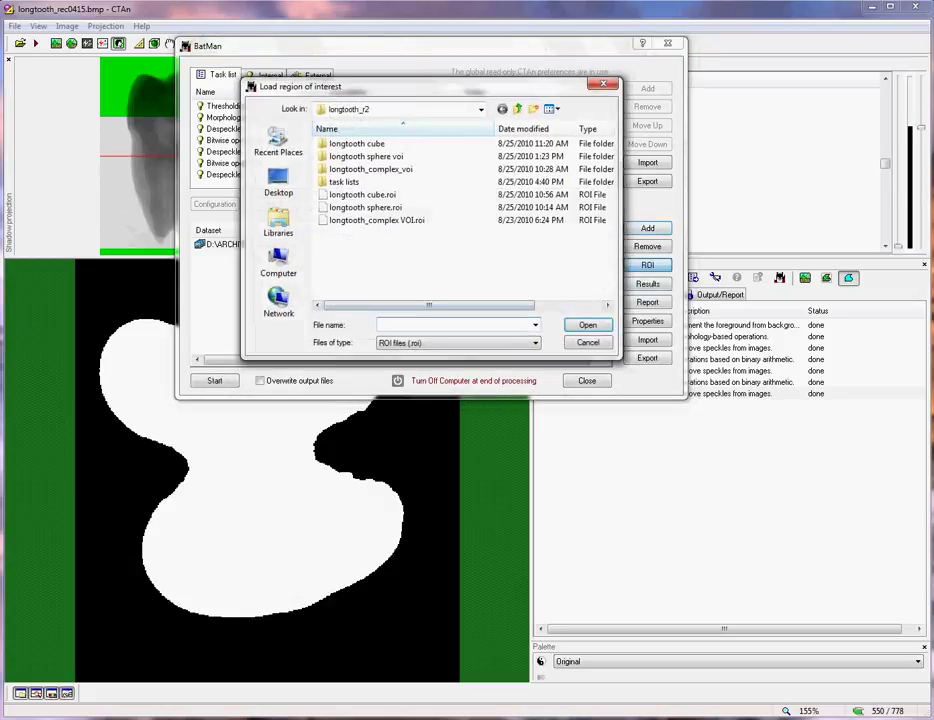
{"action": "left_click", "coordinate": [587, 342]}
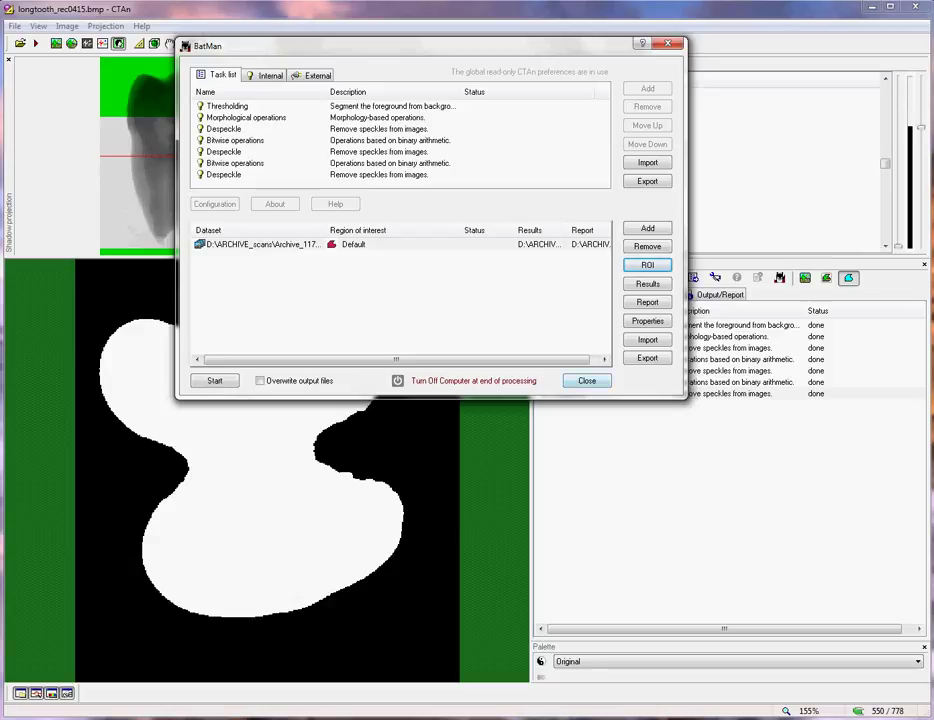
{"action": "left_click", "coordinate": [586, 380]}
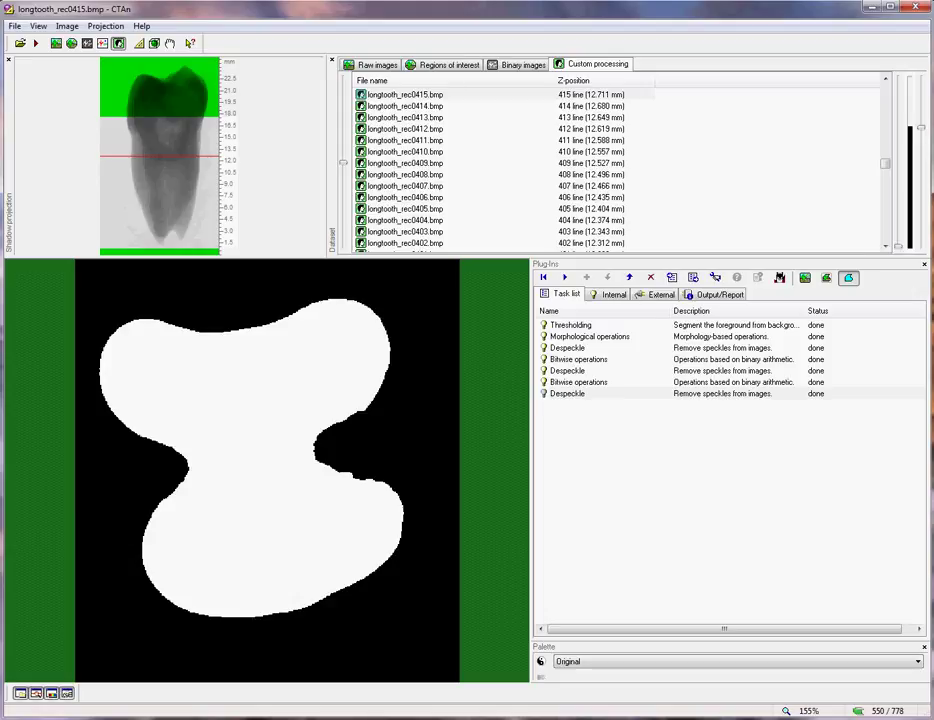
Reopen the batch manager with the current task list
{"action": "left_click", "coordinate": [779, 278]}
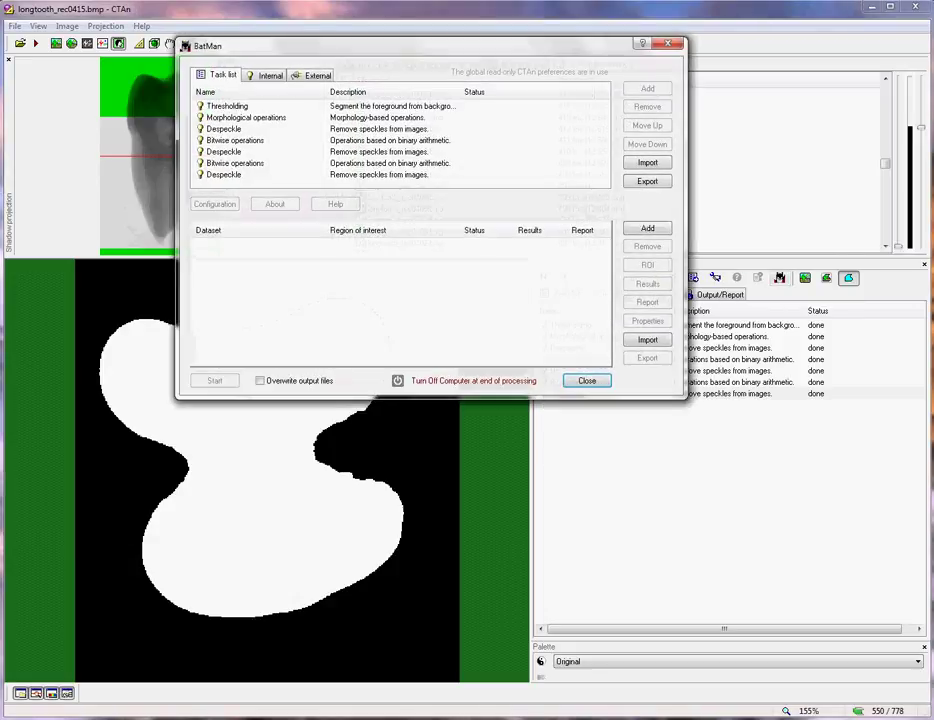